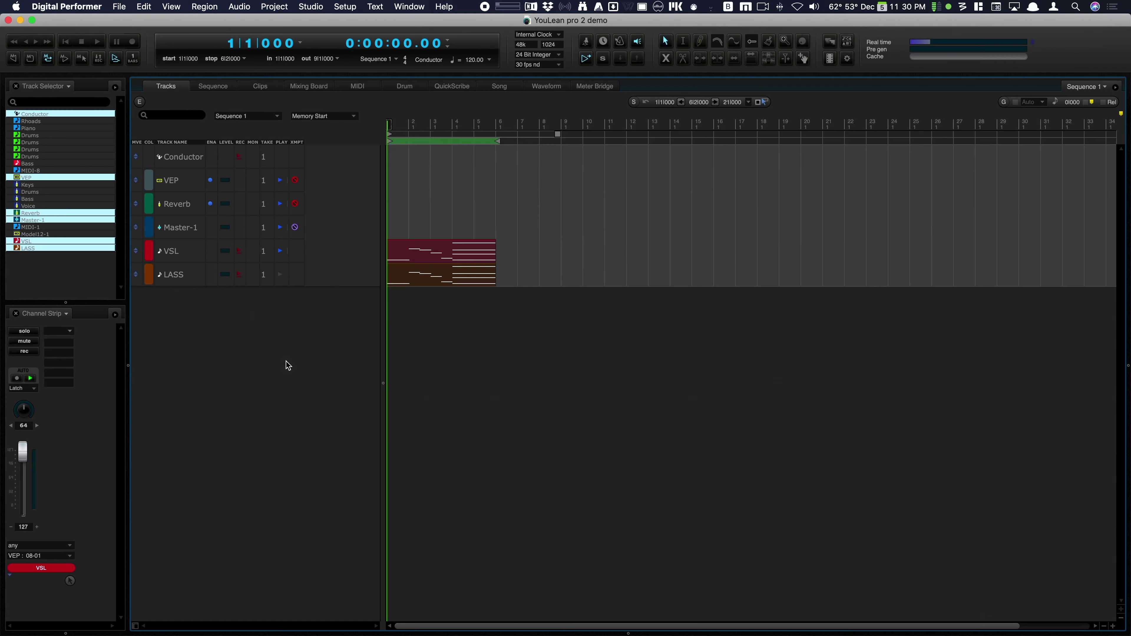
- Select the LASS track and open it in the MIDI Editor with Shift+G
{"action": "left_click", "coordinate": [181, 279]}
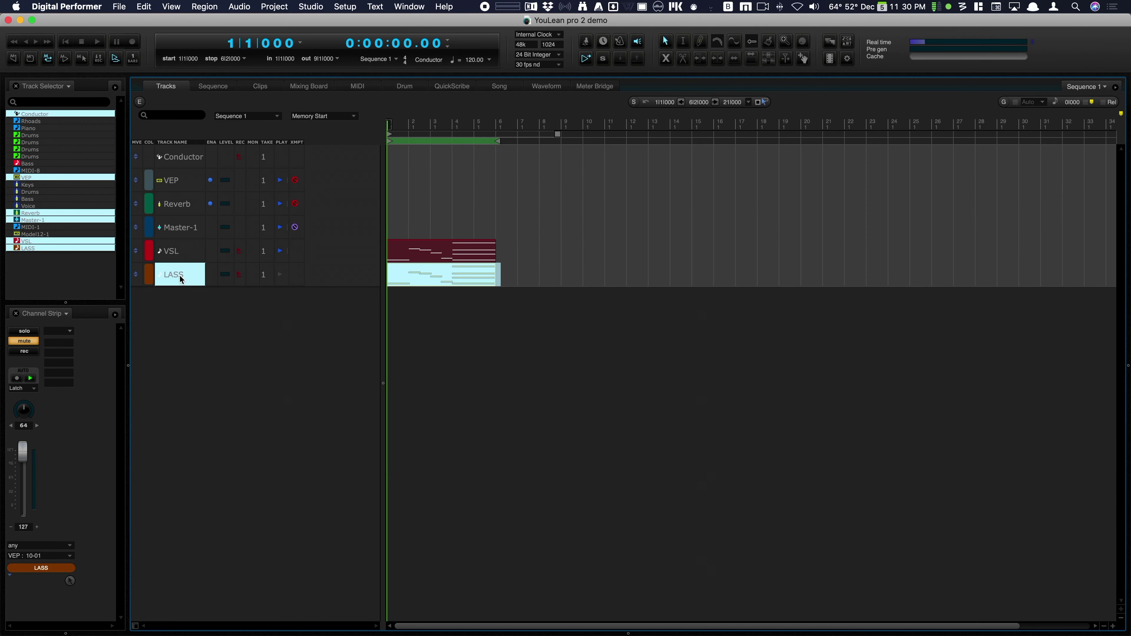
{"action": "key", "text": "shift+g"}
{"action": "left_click", "coordinate": [409, 316]}
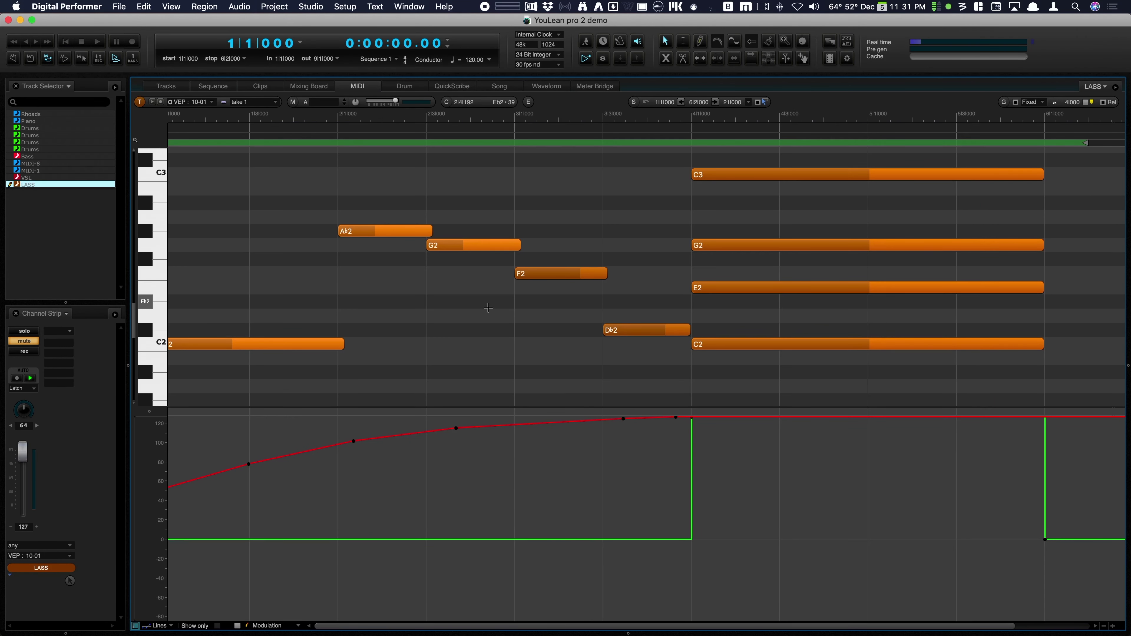
{"action": "scroll", "coordinate": [489, 308], "scroll_direction": "left", "scroll_amount": 1}
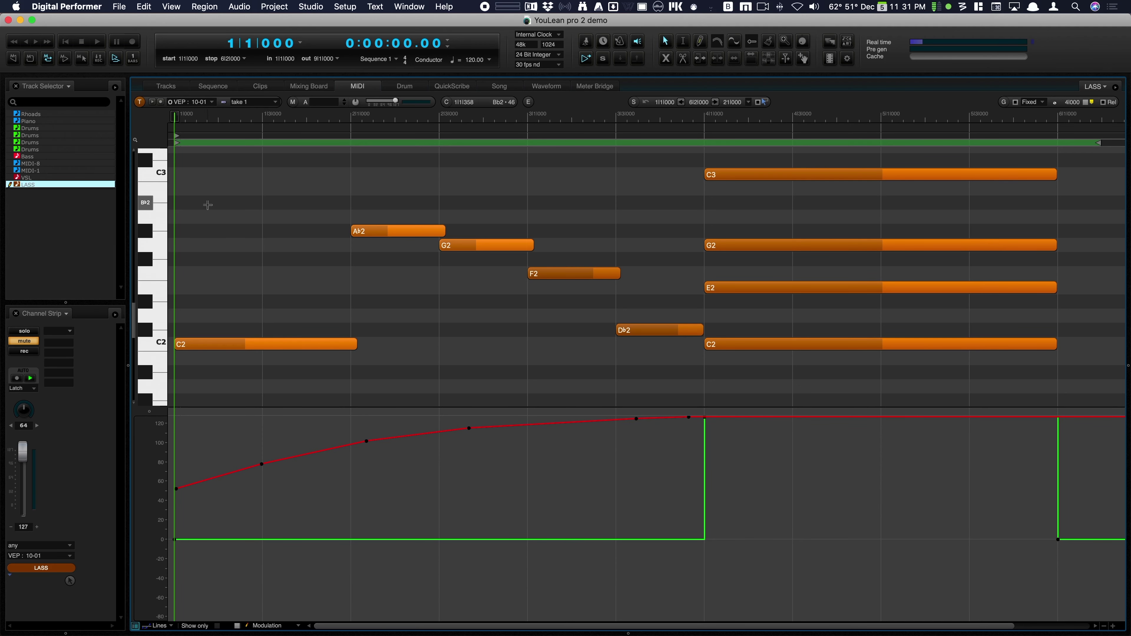
{"action": "left_click_drag", "start_coordinate": [208, 205], "coordinate": [342, 374]}
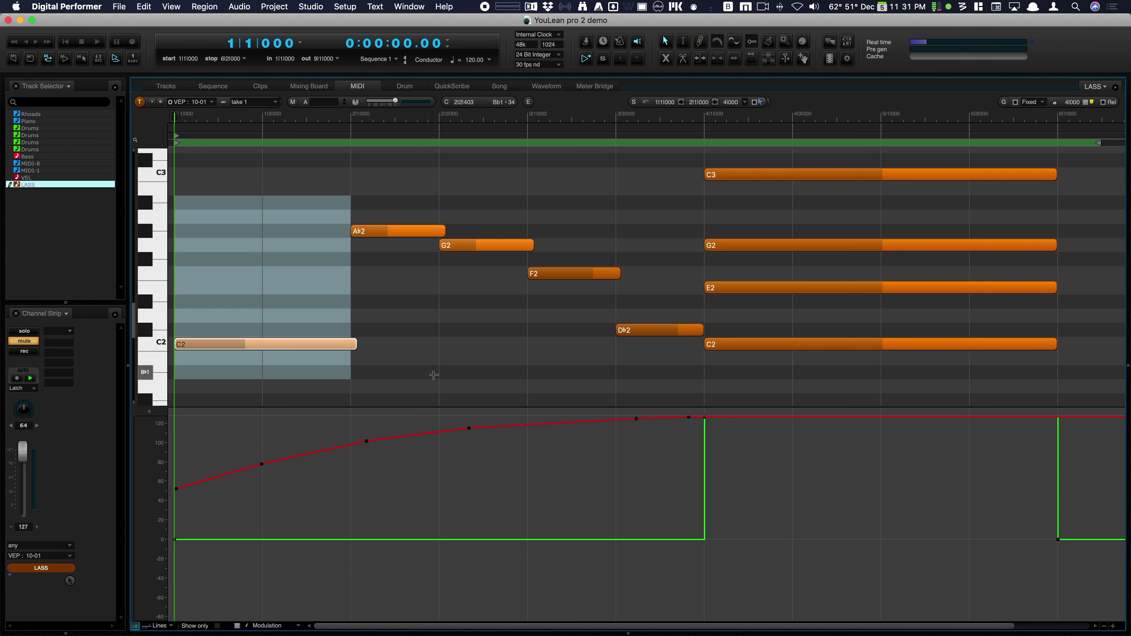
{"action": "left_click_drag", "start_coordinate": [434, 374], "coordinate": [451, 371]}
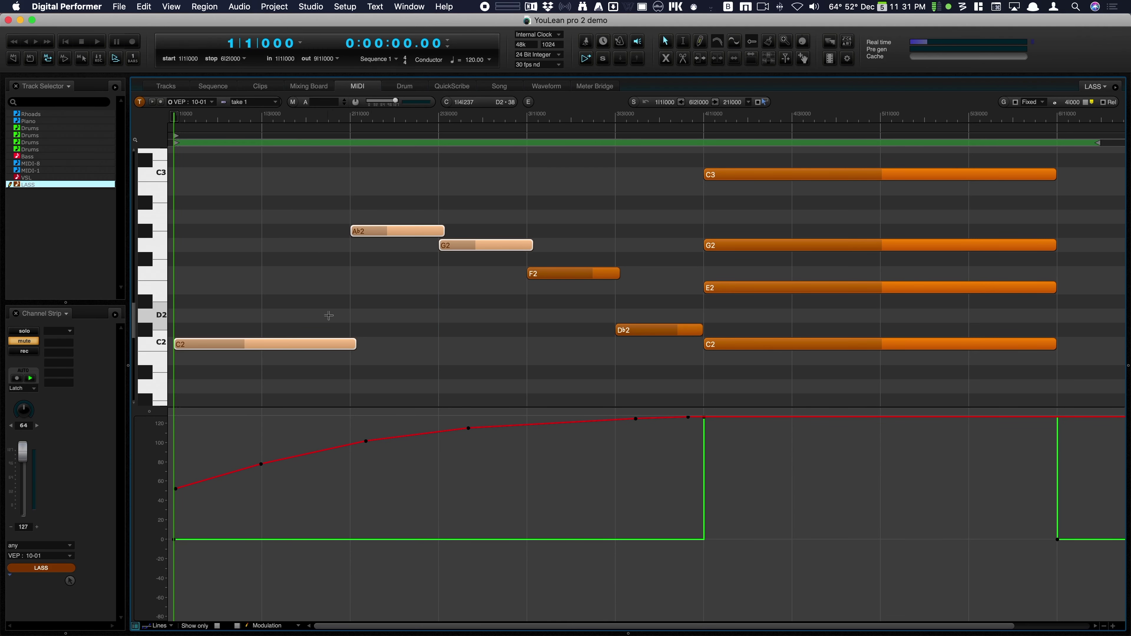
{"action": "left_click", "coordinate": [579, 191]}
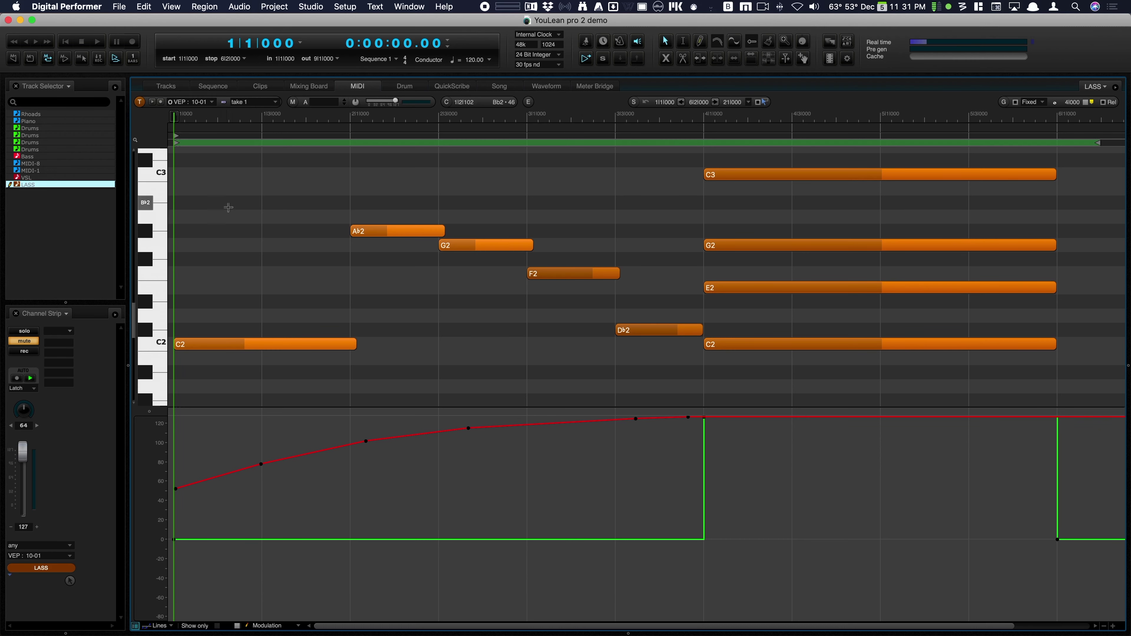
{"action": "left_click_drag", "start_coordinate": [222, 192], "coordinate": [482, 361]}
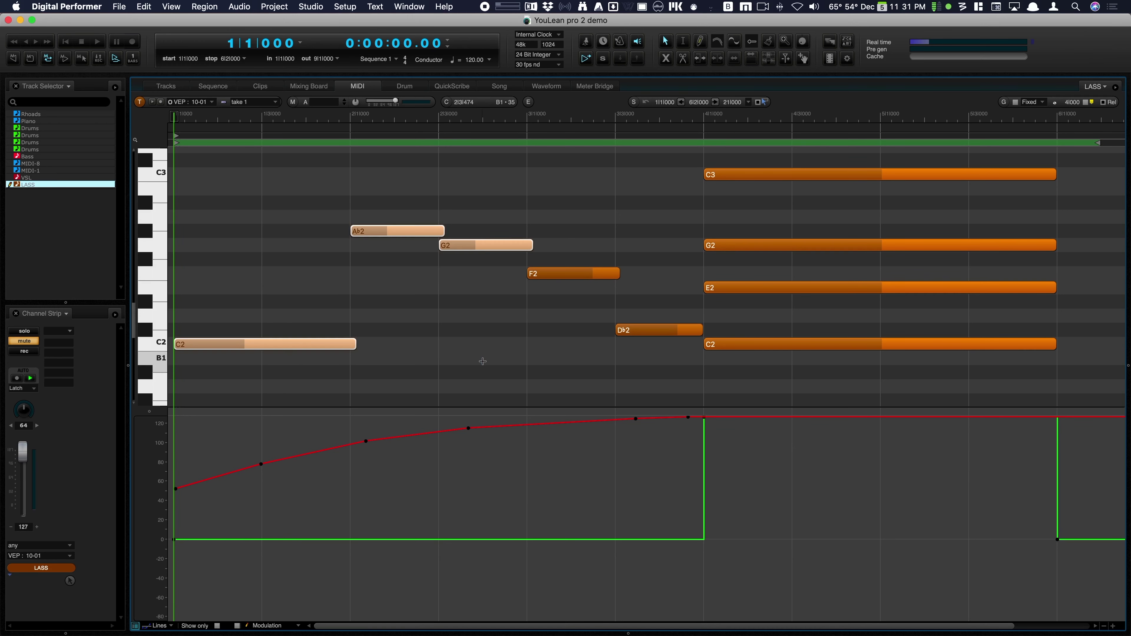
{"action": "left_click", "coordinate": [597, 209]}
{"action": "left_click_drag", "start_coordinate": [529, 182], "coordinate": [675, 350]}
{"action": "left_click", "coordinate": [648, 273]}
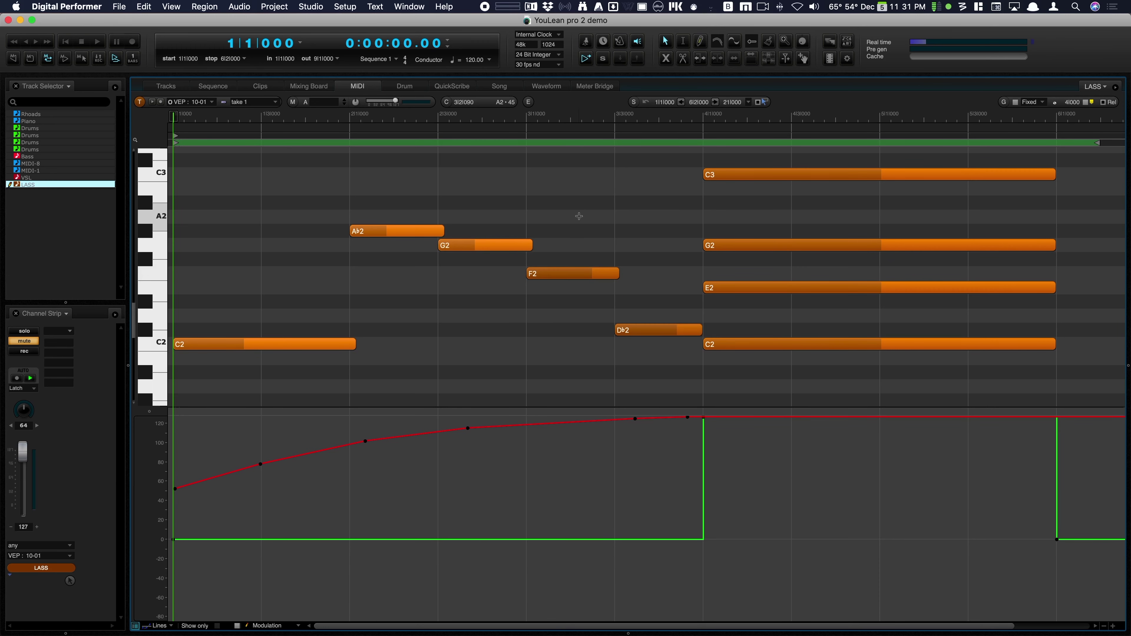
{"action": "left_click_drag", "start_coordinate": [584, 210], "coordinate": [654, 352]}
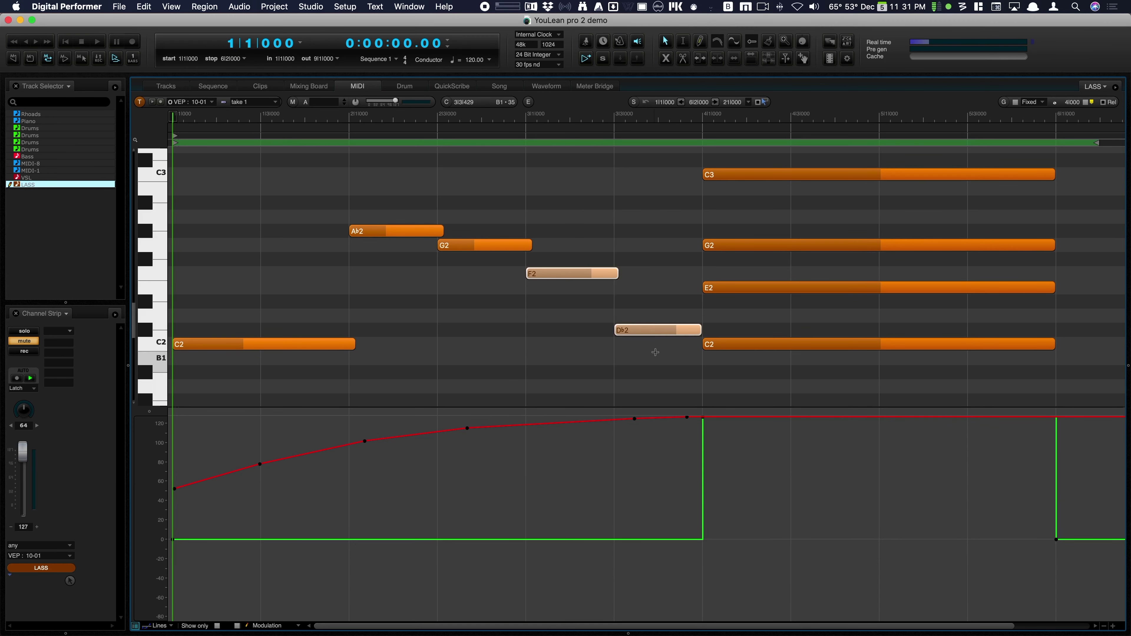
{"action": "left_click", "coordinate": [651, 242]}
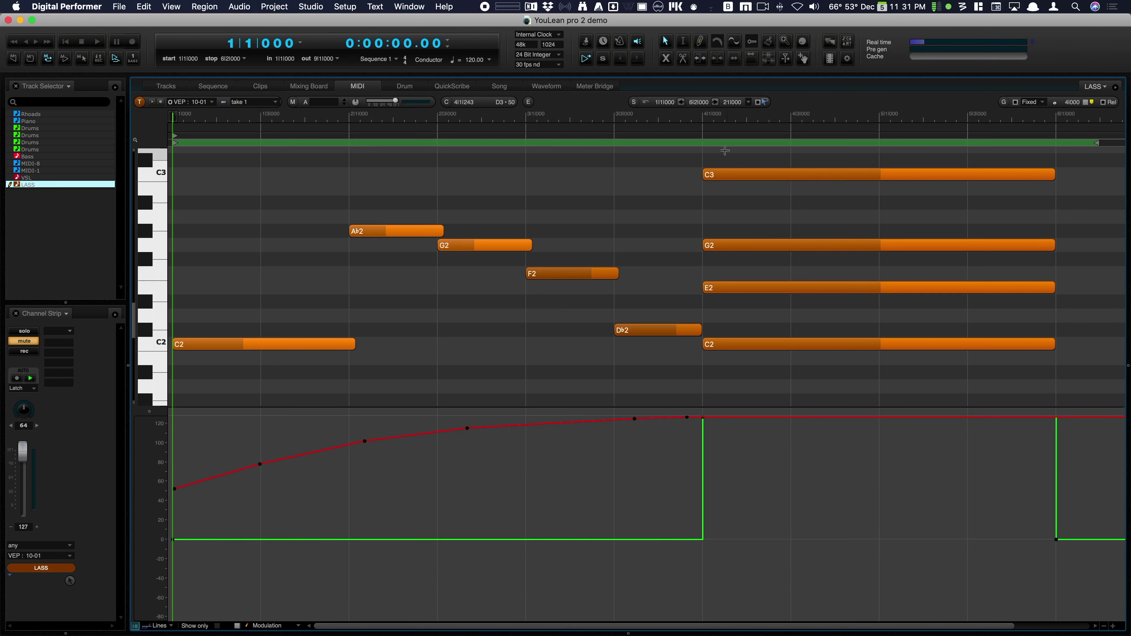
{"action": "left_click_drag", "start_coordinate": [736, 153], "coordinate": [879, 388]}
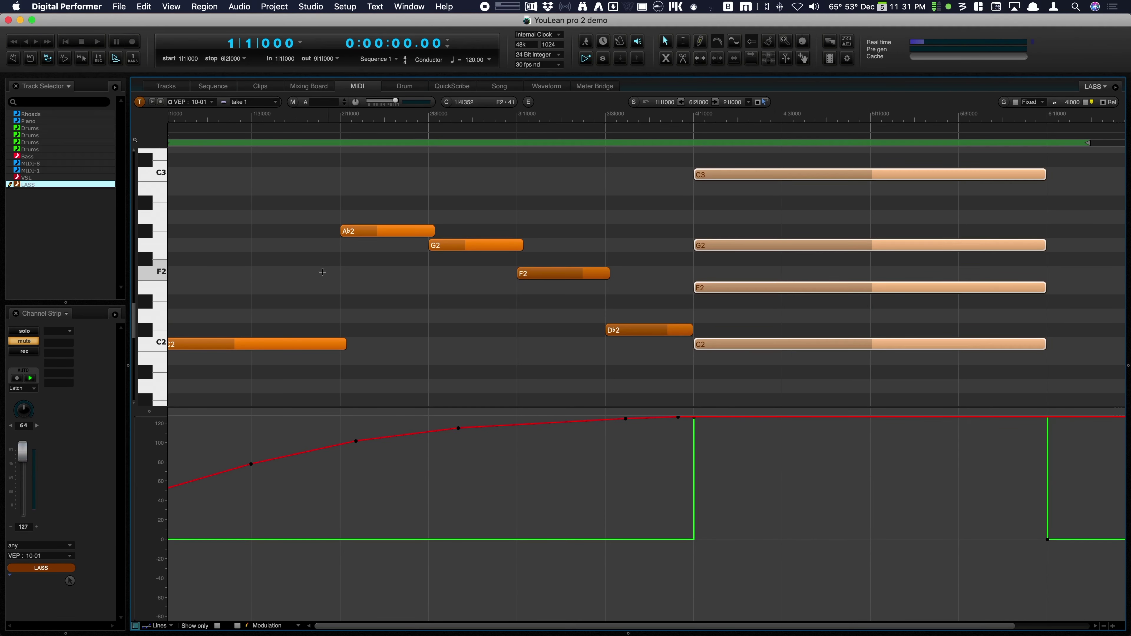
{"action": "left_click", "coordinate": [283, 261]}
{"action": "key", "text": "Return"}
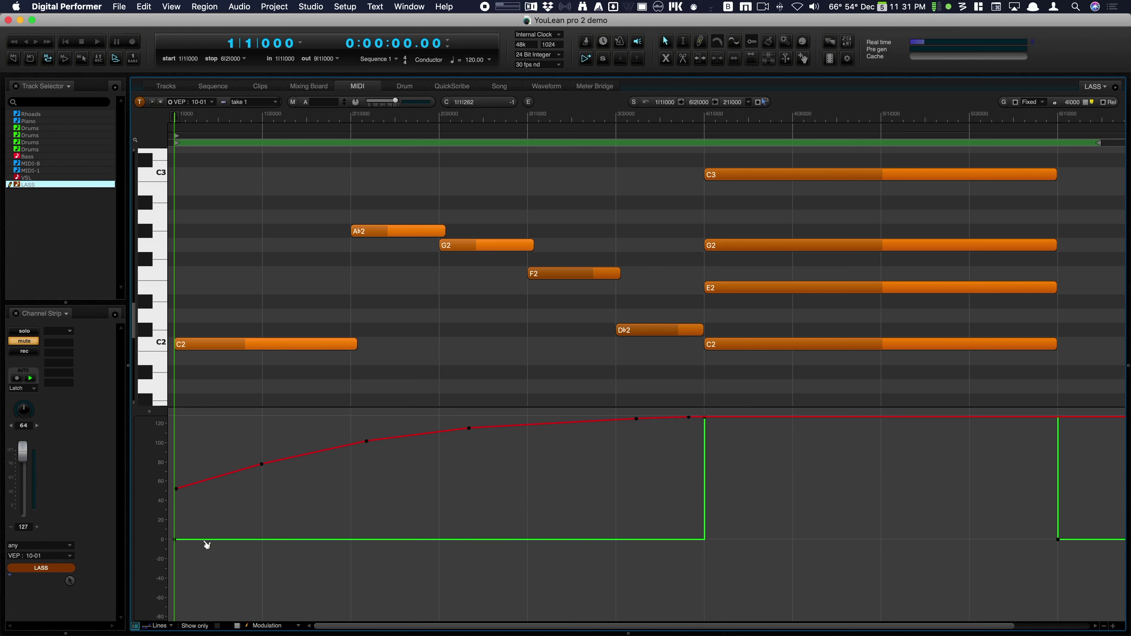
- Play and stop the LASS phrase, then switch to the Vienna Ensemble Pro server
{"action": "key", "text": "space"}
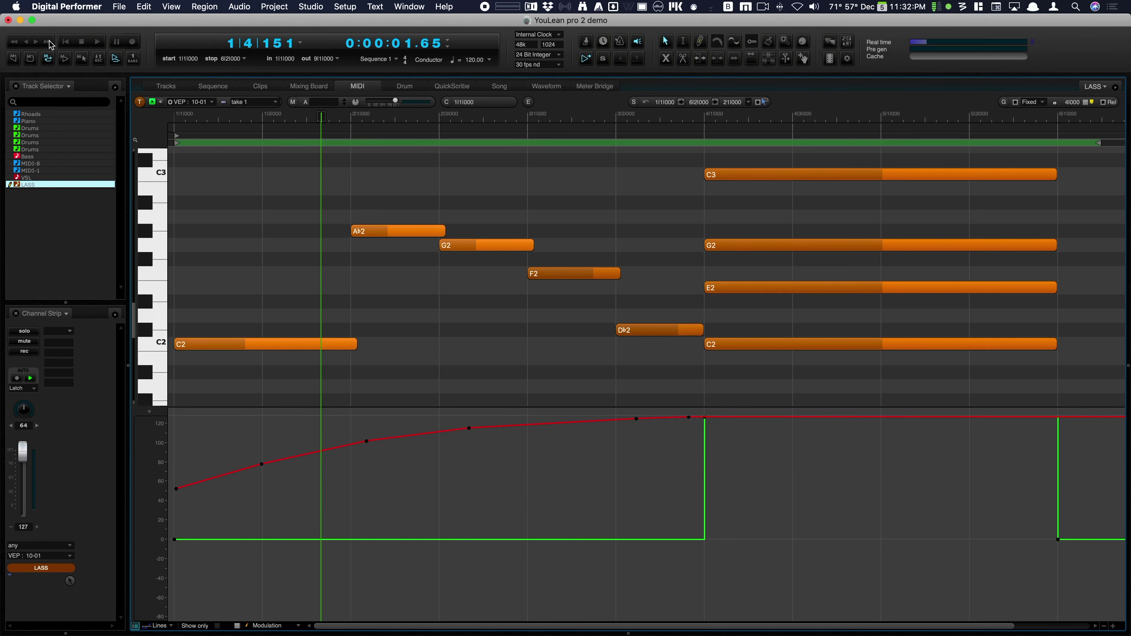
{"action": "key", "text": "space"}
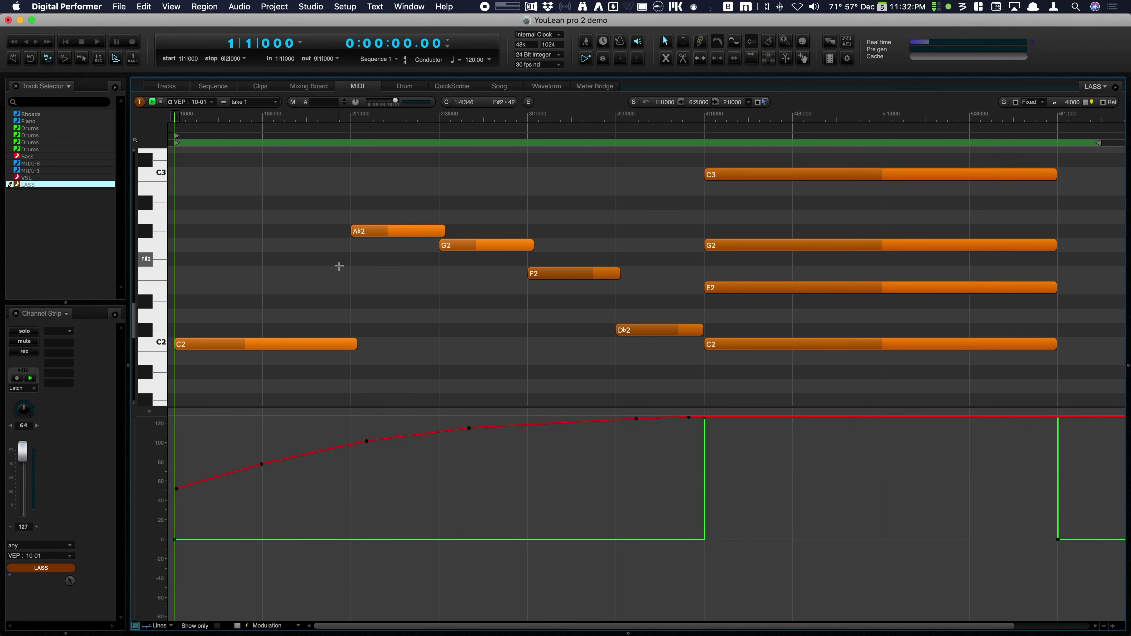
{"action": "key", "text": "super+Tab"}
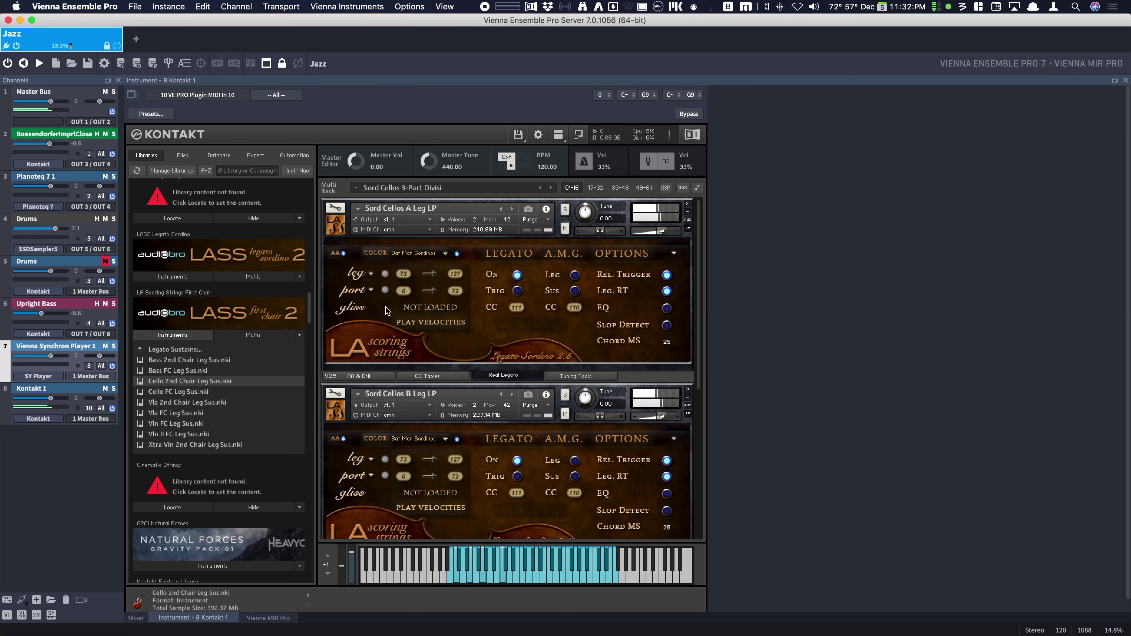
- Switch to Digital Performer and back, then show Kontakt's AA & DNH page
{"action": "key", "text": "super+Tab"}
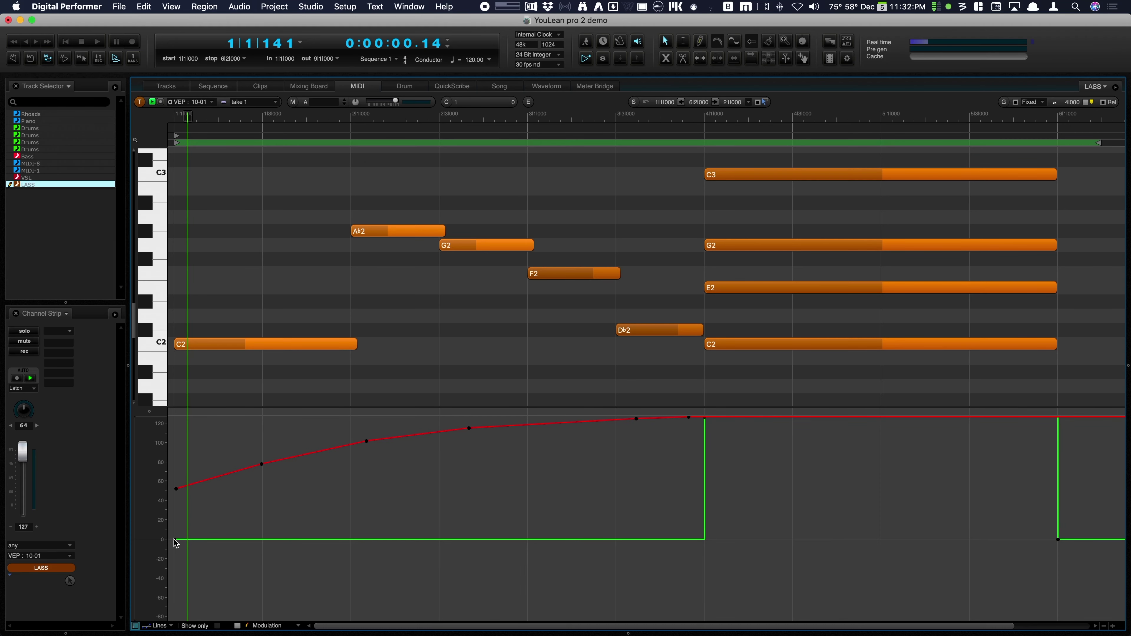
{"action": "key", "text": "super+Tab"}
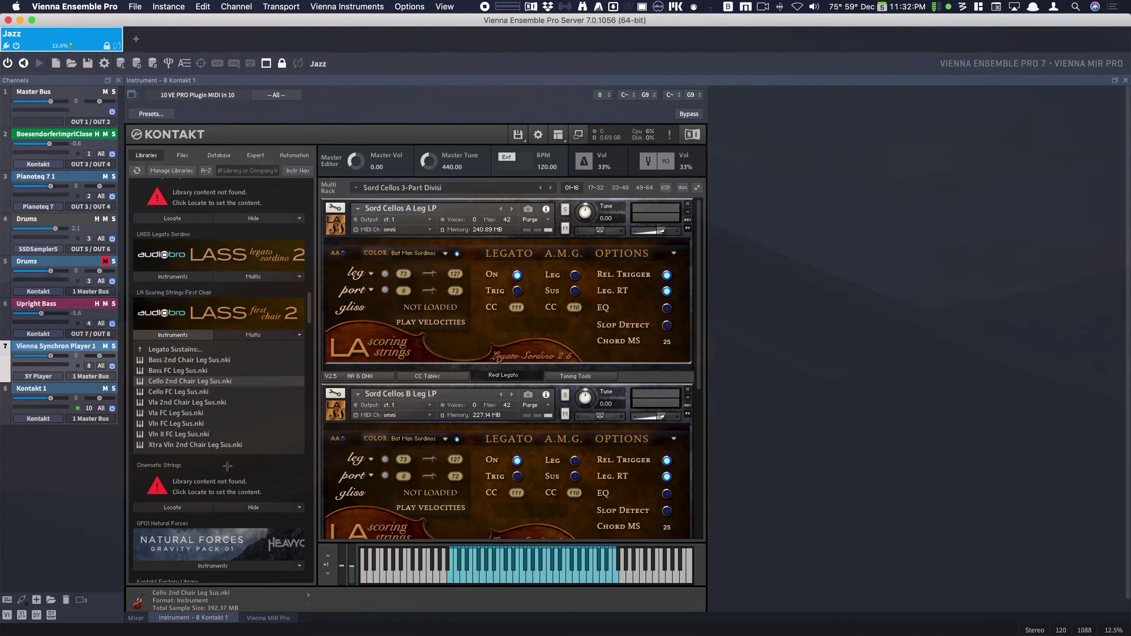
{"action": "left_click", "coordinate": [360, 376]}
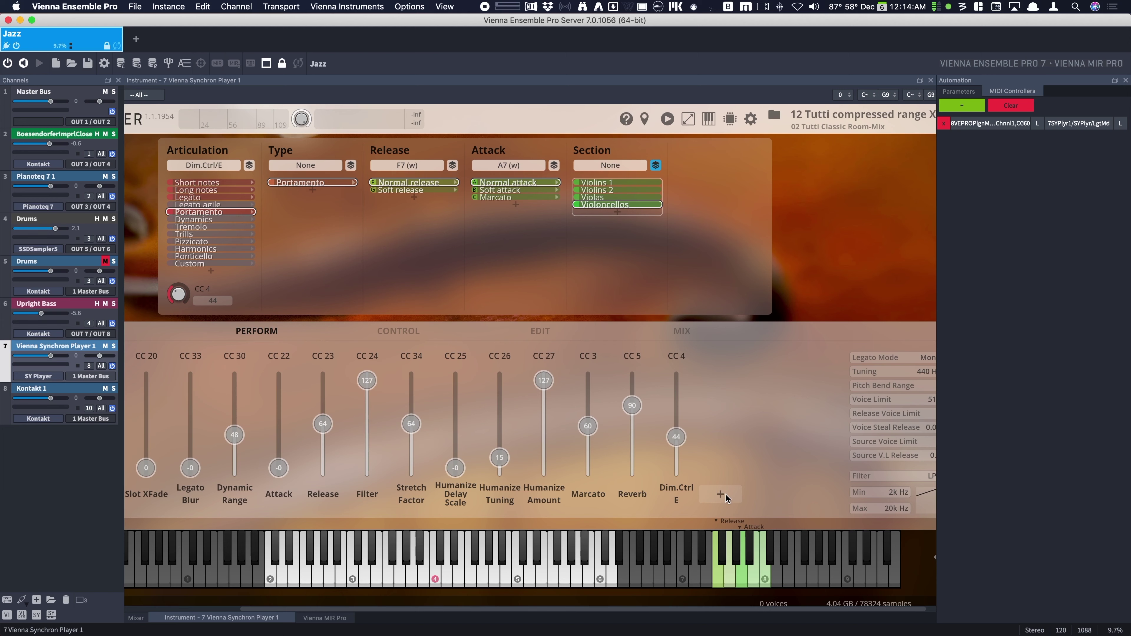
{"action": "left_click", "coordinate": [681, 492]}
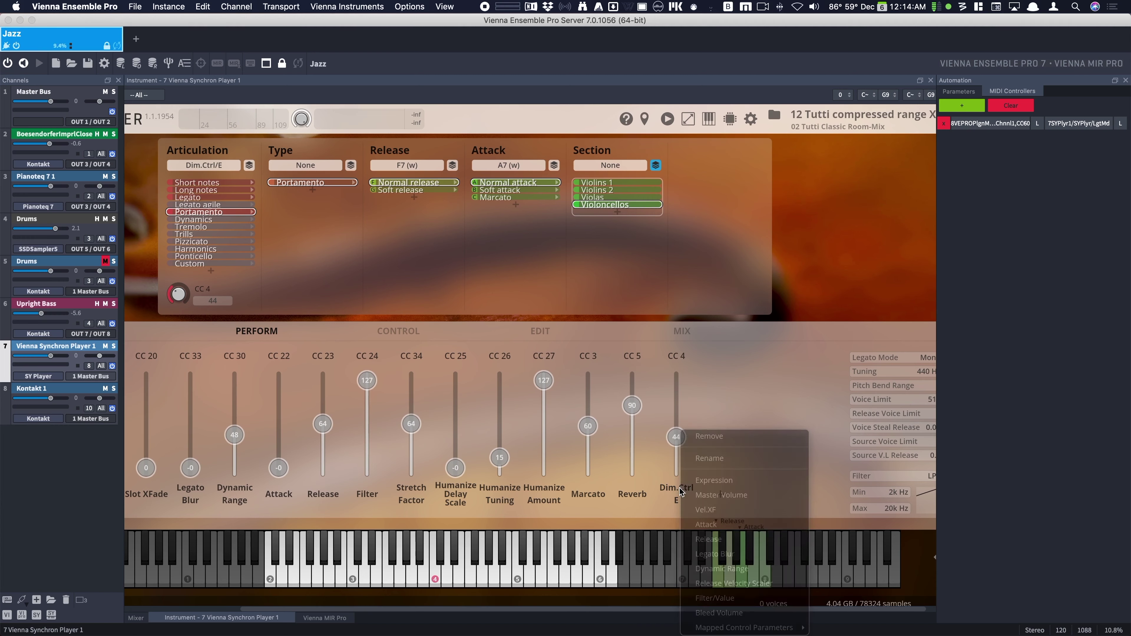
{"action": "mouse_move", "coordinate": [702, 628]}
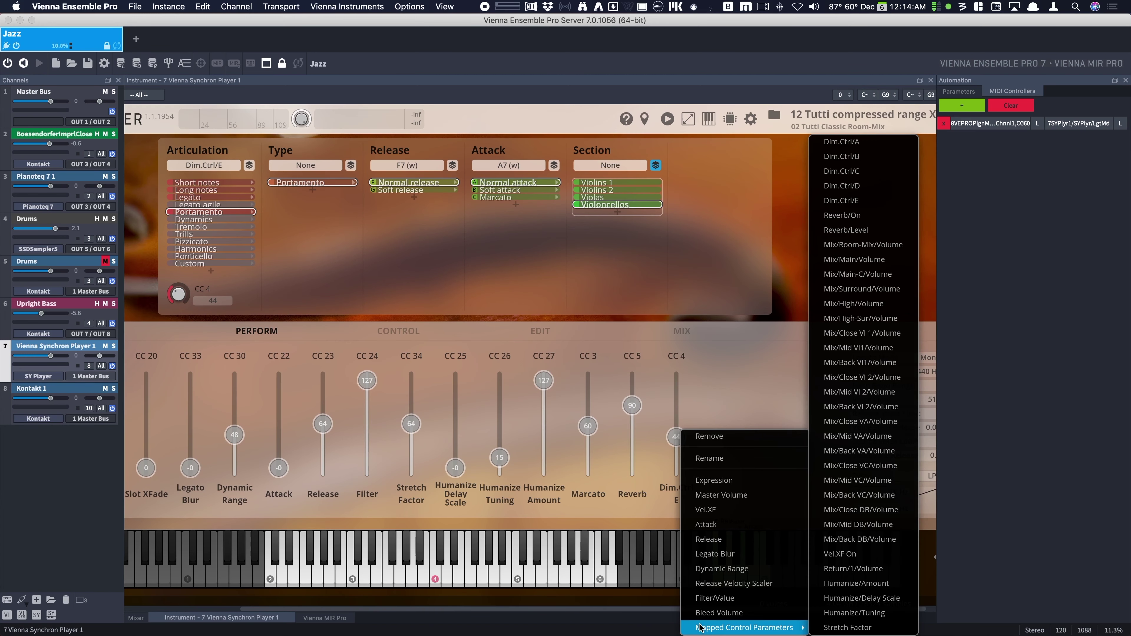
{"action": "left_click", "coordinate": [839, 202]}
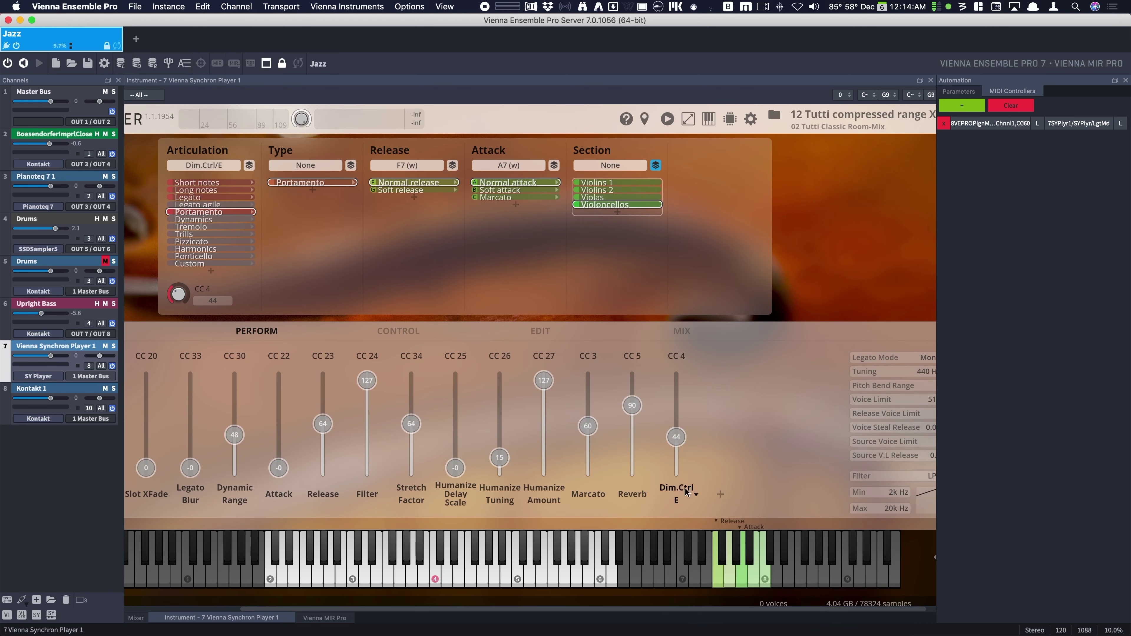
{"action": "left_click", "coordinate": [688, 358]}
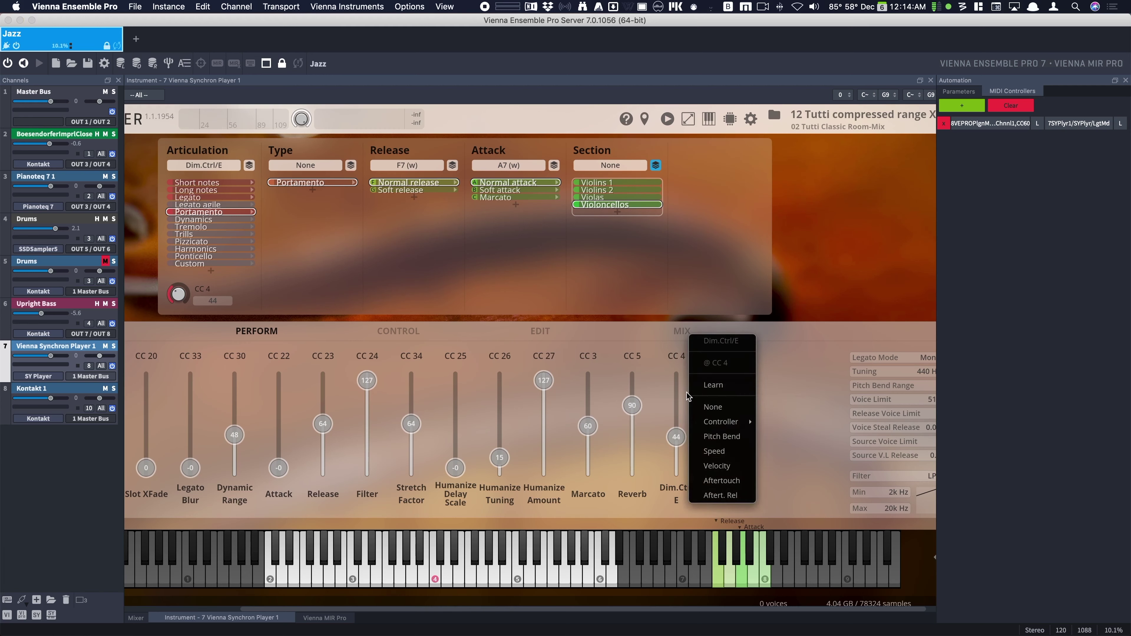
{"action": "mouse_move", "coordinate": [699, 421]}
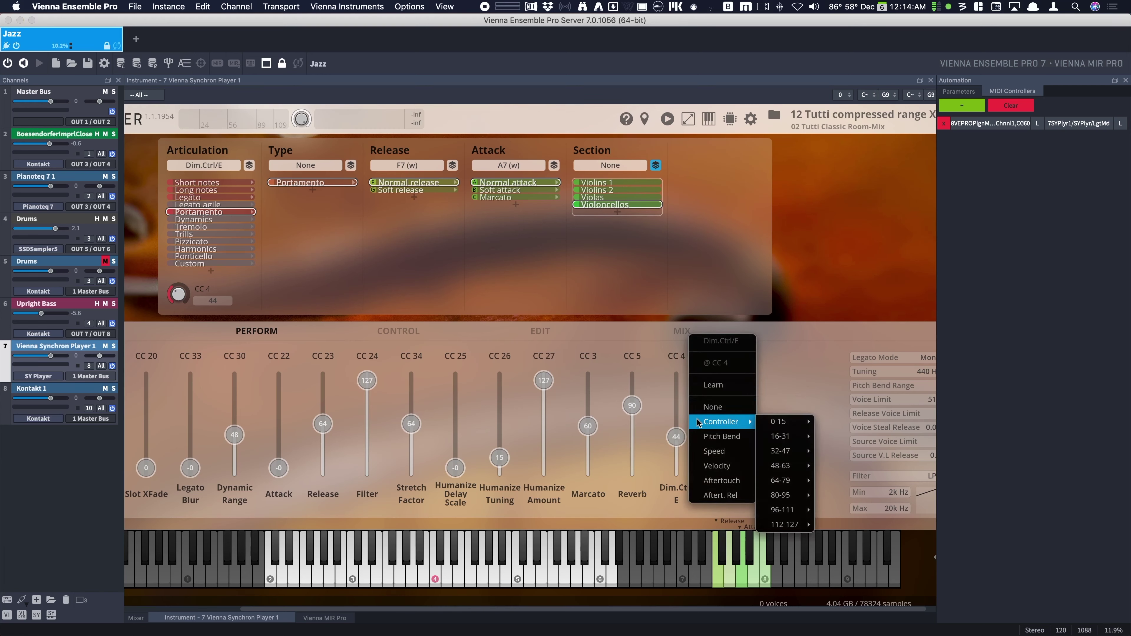
{"action": "mouse_move", "coordinate": [794, 419]}
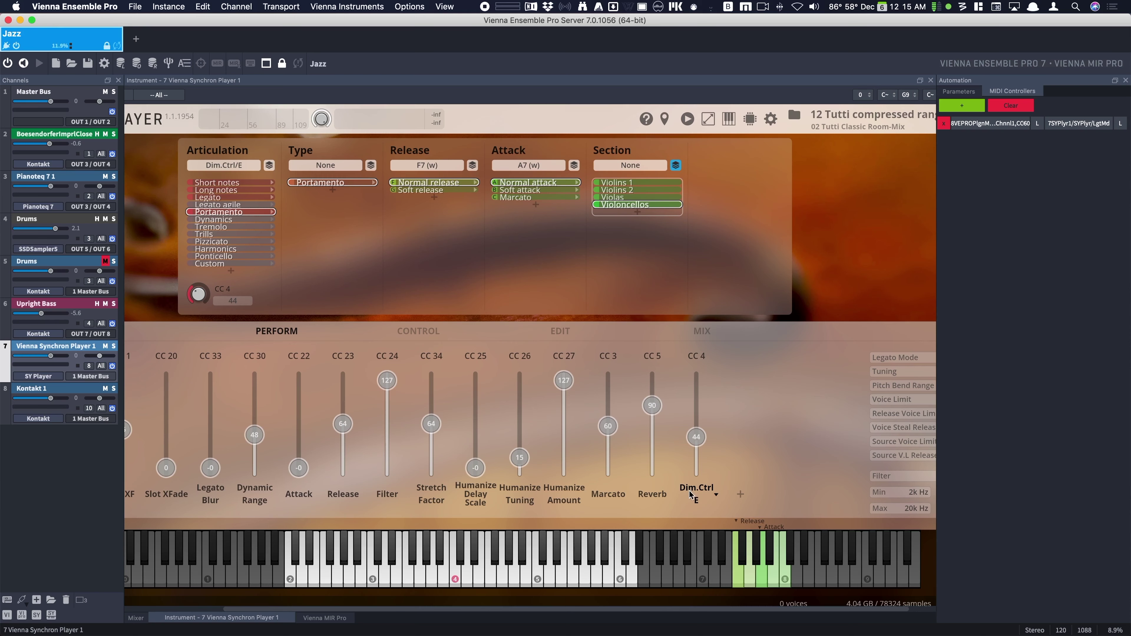
- Rename the Synchron Player's Dim.Ctrl E controller on CC 4 to 'PortLeg'
{"action": "left_click", "coordinate": [690, 501]}
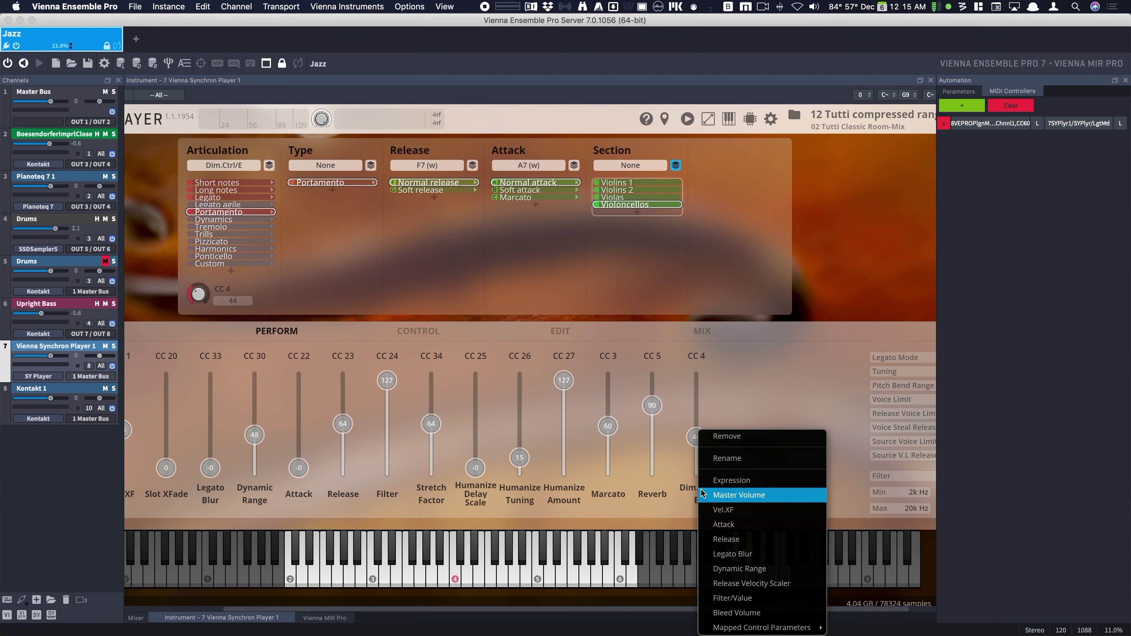
{"action": "left_click", "coordinate": [717, 462]}
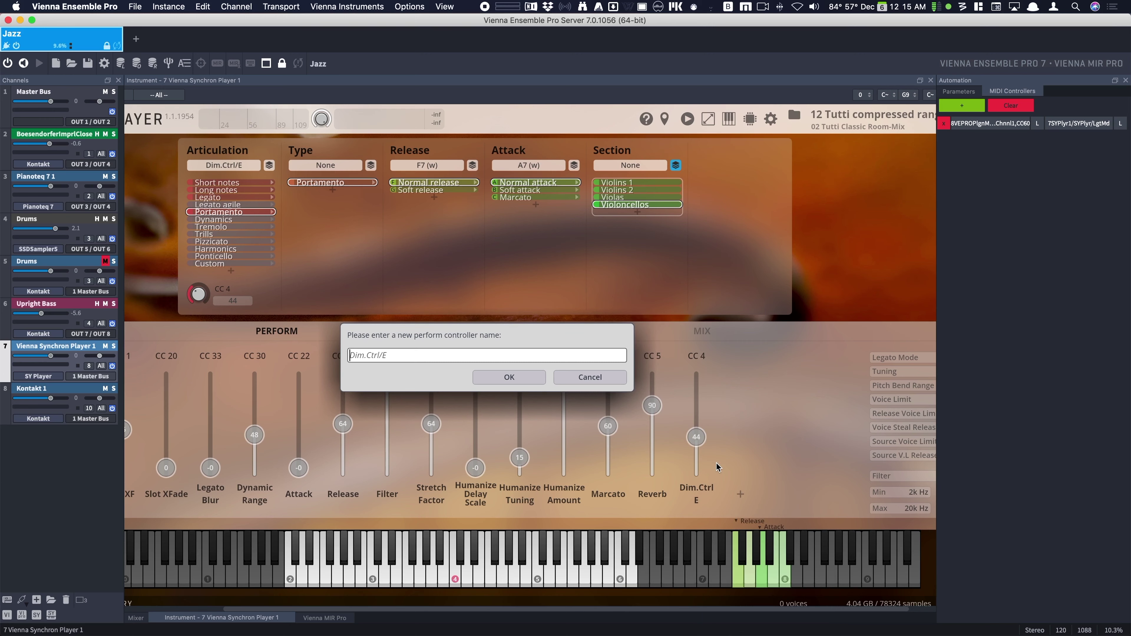
{"action": "type", "text": "PortLeg"}
{"action": "scroll", "coordinate": [717, 467], "scroll_direction": "left", "scroll_amount": 2}
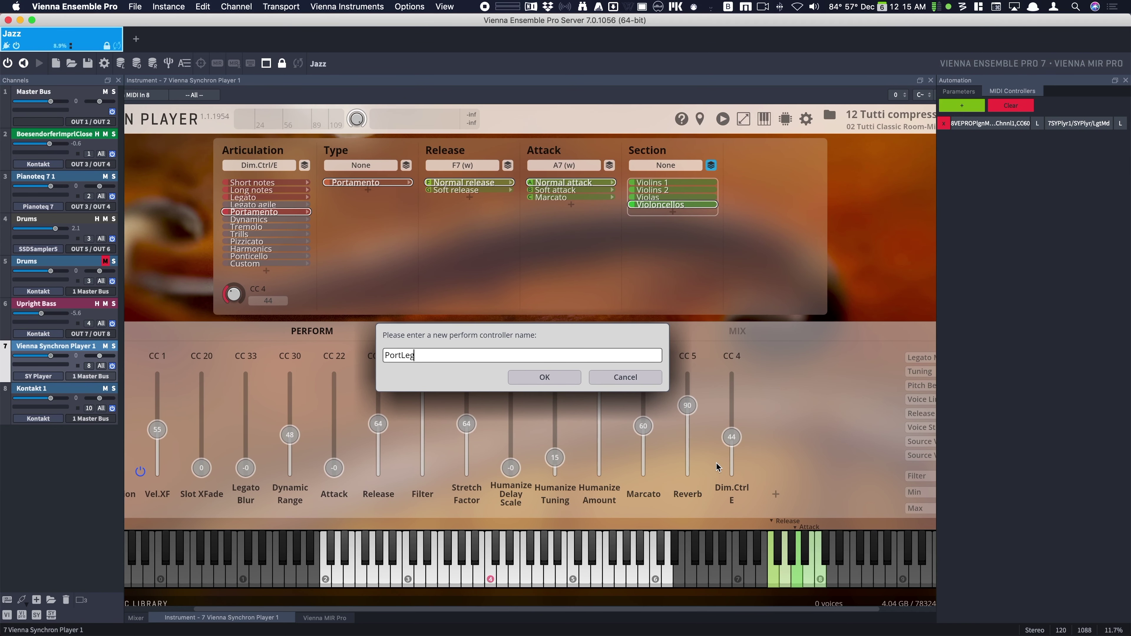
{"action": "left_click", "coordinate": [552, 379]}
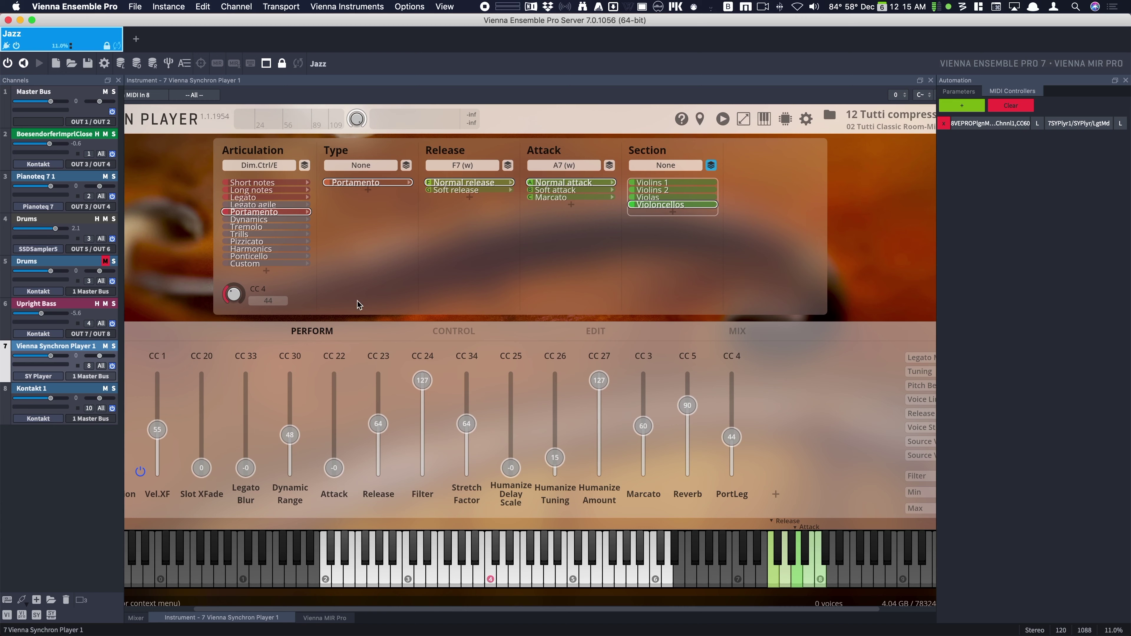
- Verify the articulation keyswitch uses Dim.Ctrl E, then return to Digital Performer's MIDI editor
{"action": "left_click", "coordinate": [262, 166]}
{"action": "mouse_move", "coordinate": [264, 218]}
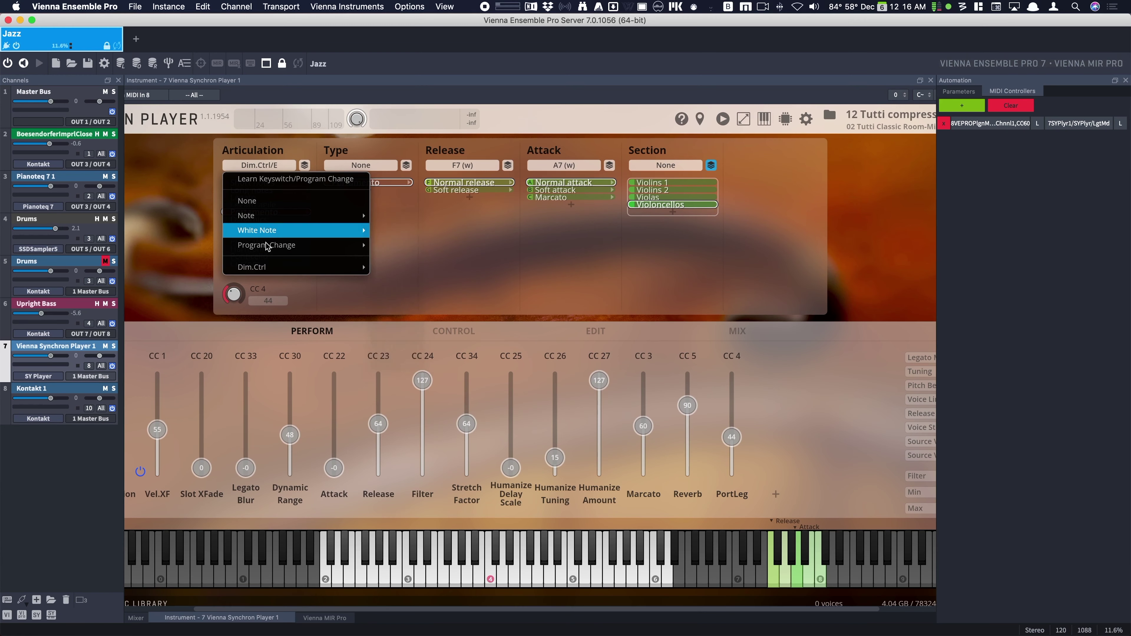
{"action": "mouse_move", "coordinate": [252, 271]}
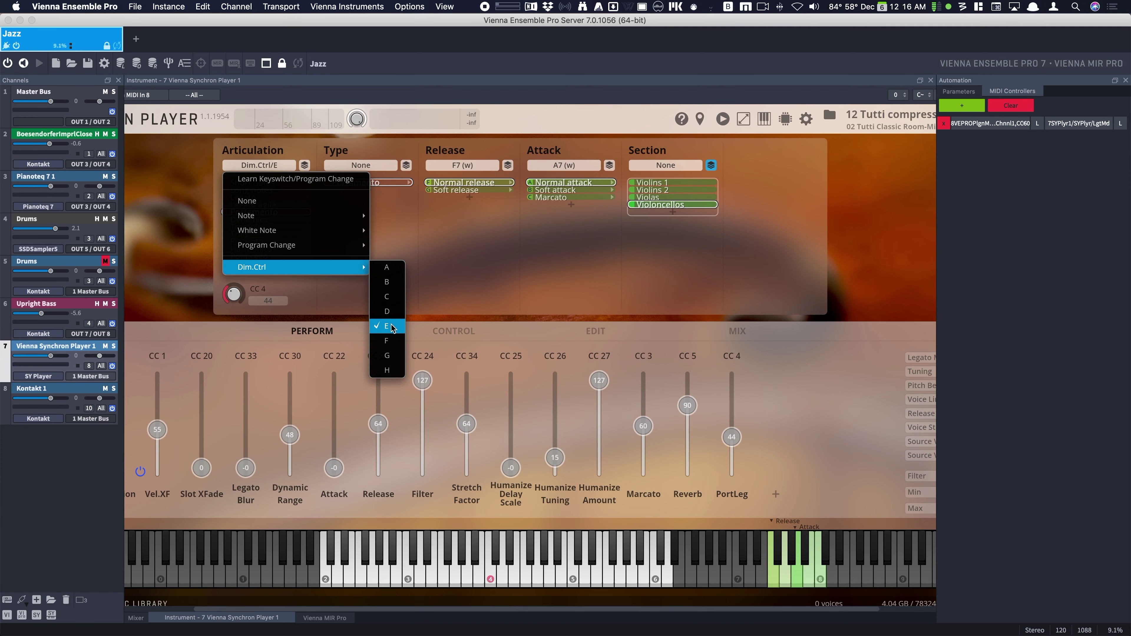
{"action": "left_click", "coordinate": [430, 307]}
{"action": "key", "text": "super+Tab"}
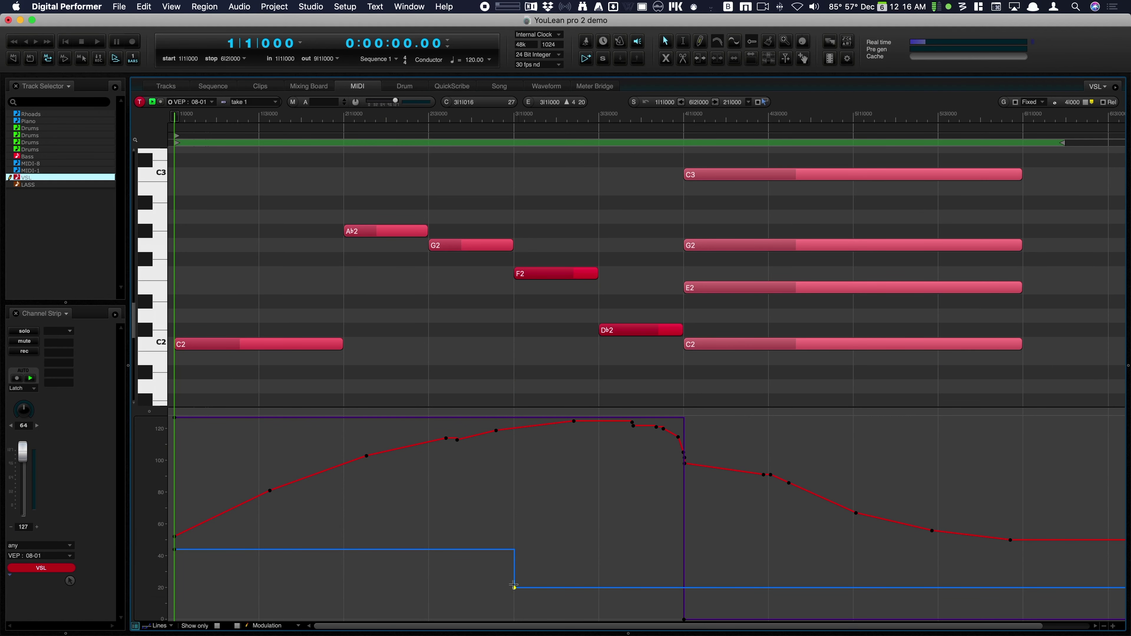
- Return to Vienna Ensemble Pro and select the point where the controller line steps down
{"action": "key", "text": "super+Tab"}
{"action": "left_click", "coordinate": [515, 589]}
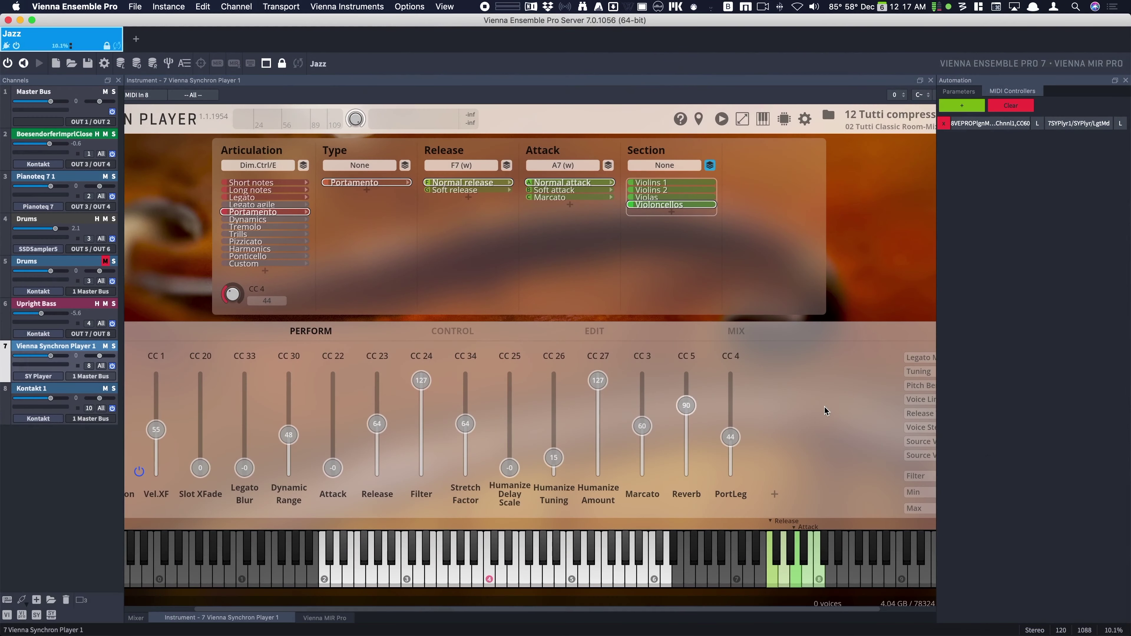
- Check the Legato Mode Poly/Mono options leaving Mono, and inspect the existing mapping's parameter list
{"action": "left_click", "coordinate": [911, 359]}
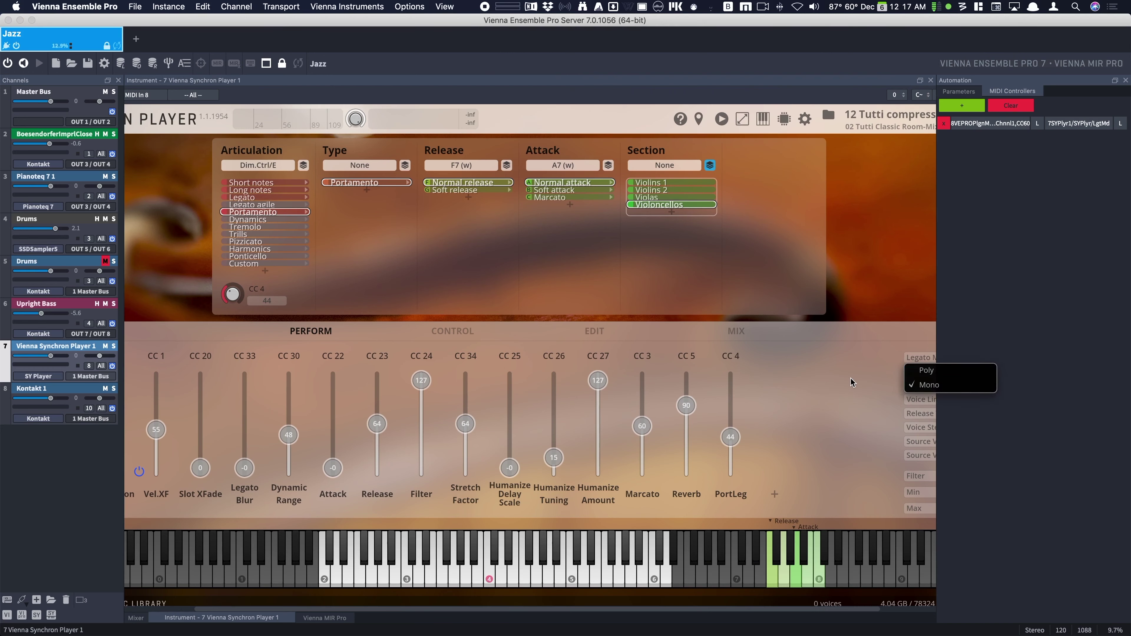
{"action": "left_click", "coordinate": [799, 371]}
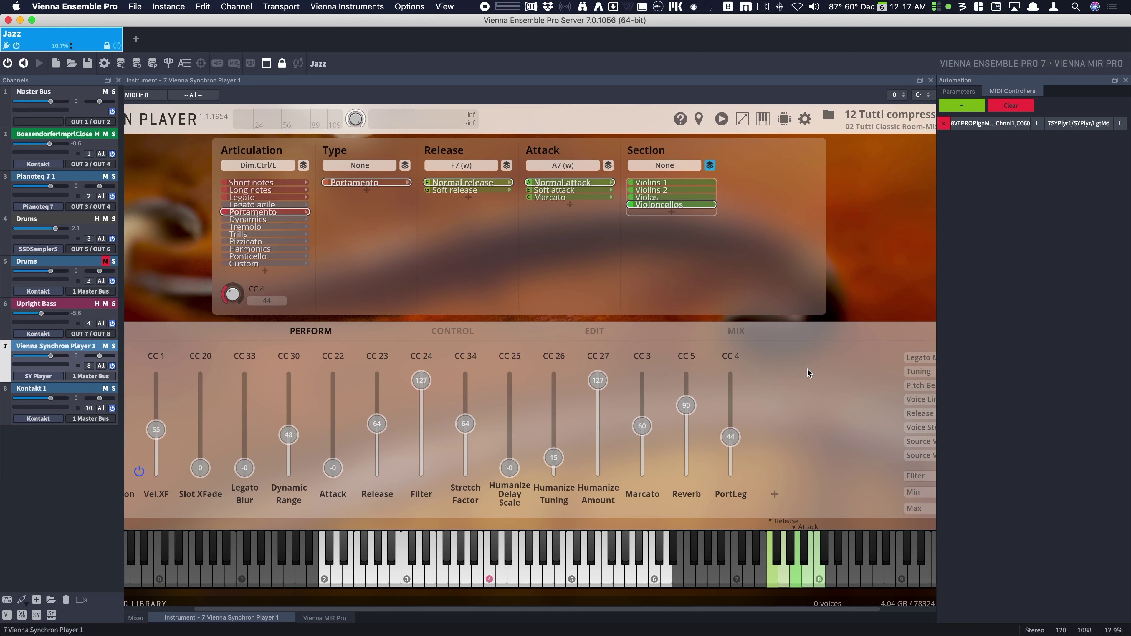
{"action": "scroll", "coordinate": [807, 368], "scroll_direction": "right", "scroll_amount": 3}
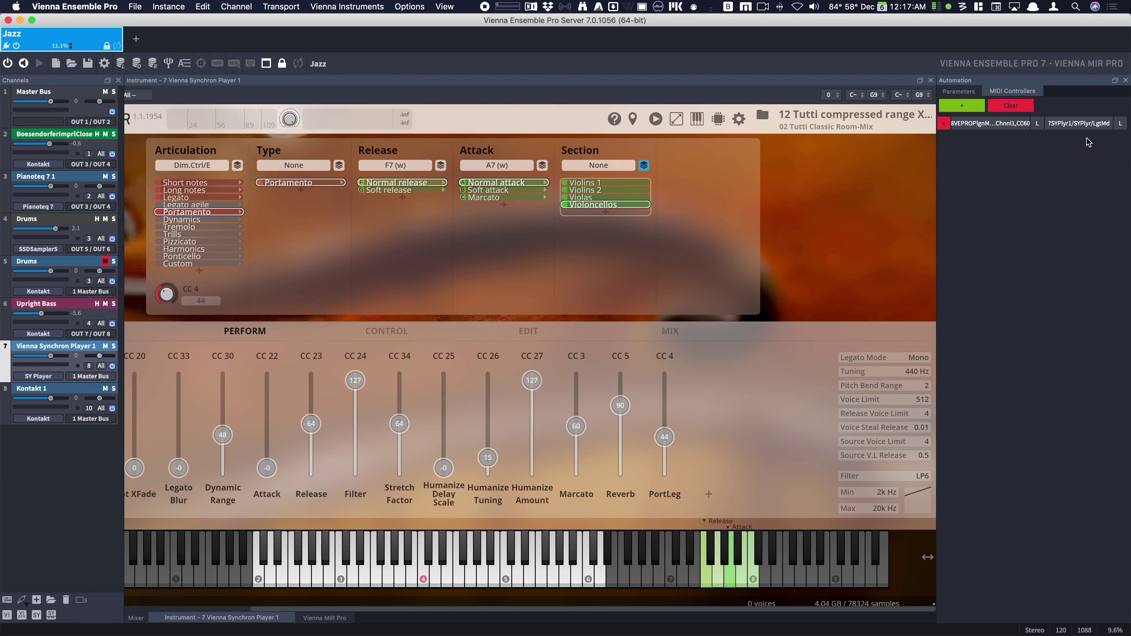
{"action": "left_click", "coordinate": [1068, 124]}
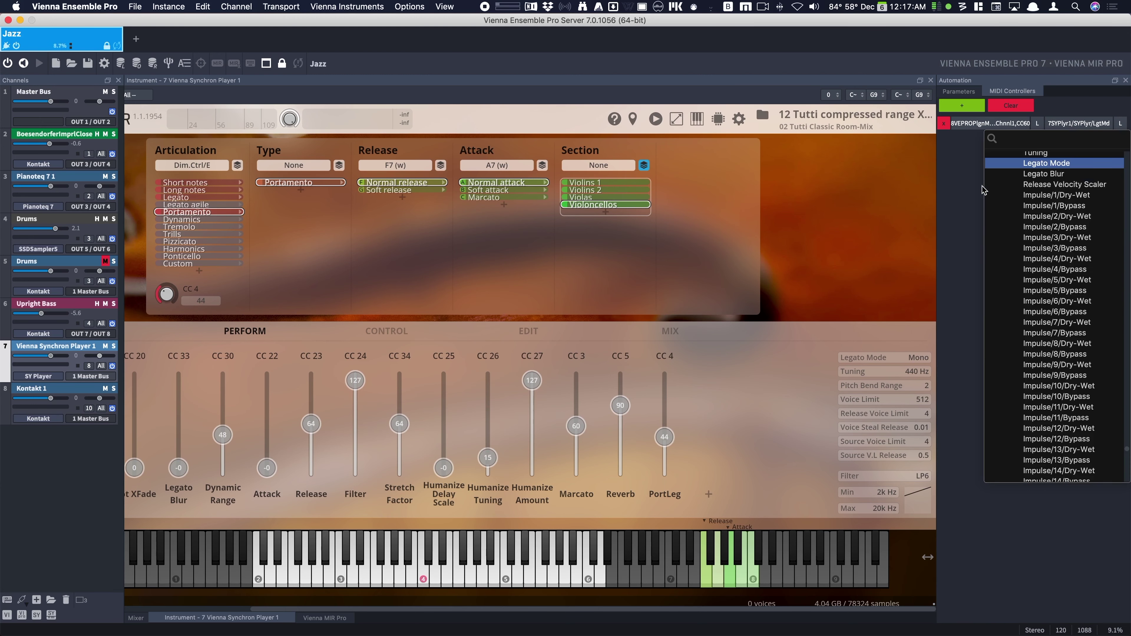
{"action": "scroll", "coordinate": [1019, 201], "scroll_direction": "down", "scroll_amount": 20}
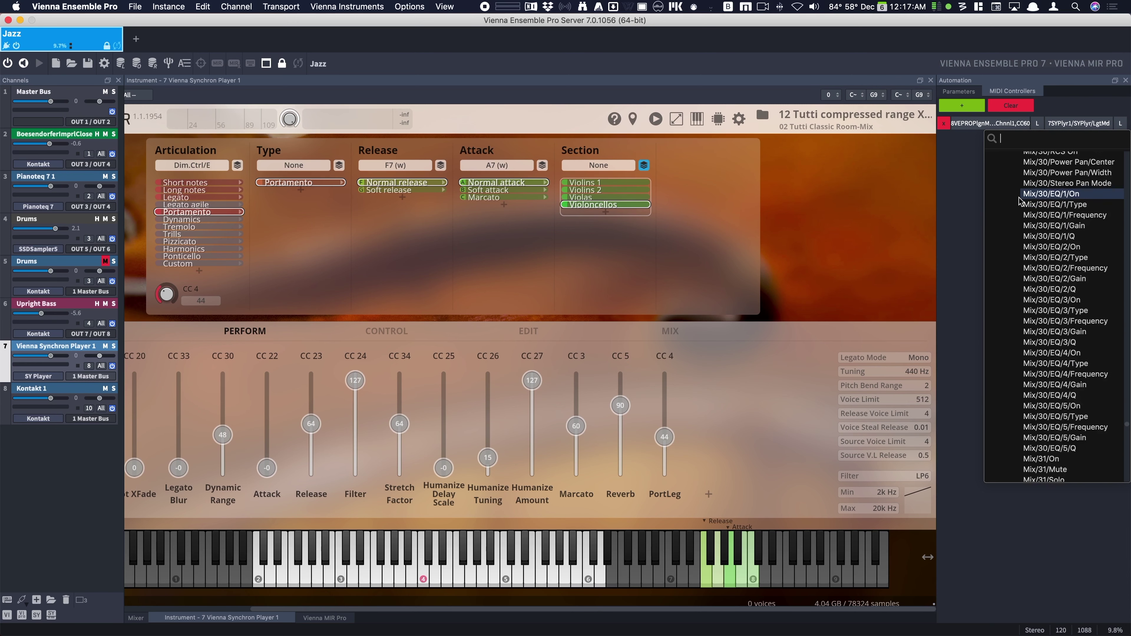
{"action": "left_click", "coordinate": [976, 213]}
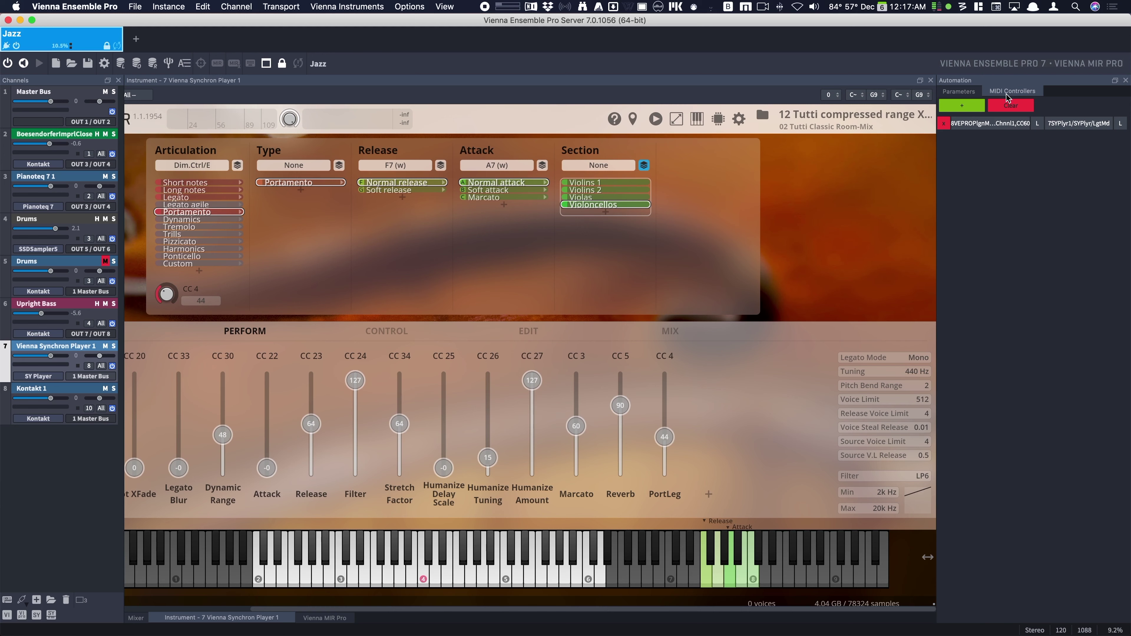
- Add a mapping row, browse its parameter and MIDI In source menus, then delete it
{"action": "left_click", "coordinate": [965, 109]}
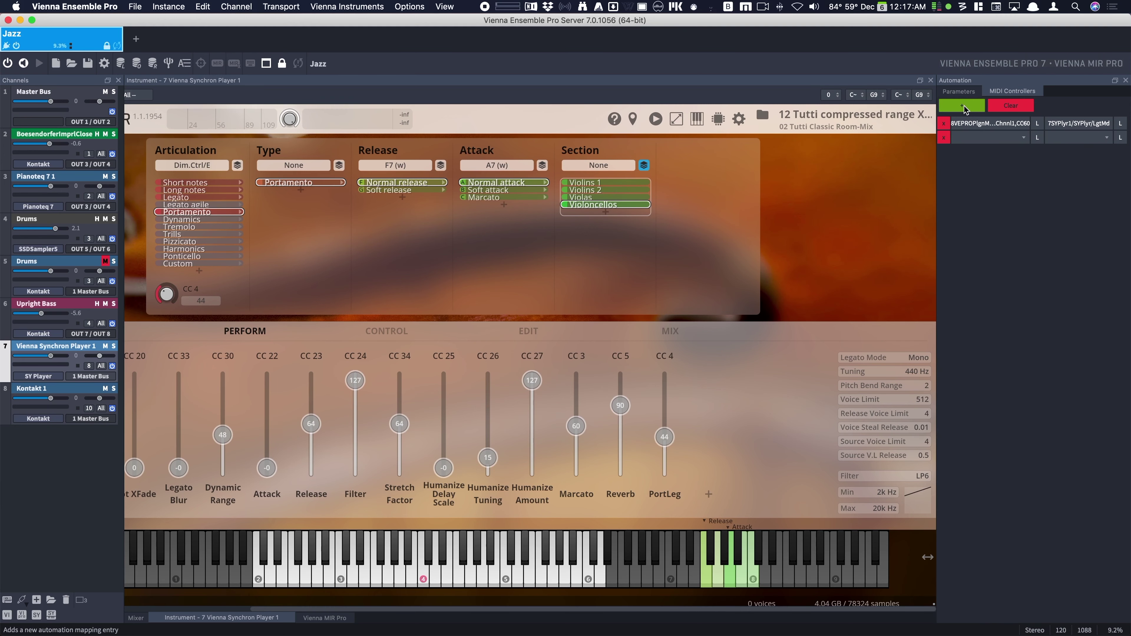
{"action": "left_click", "coordinate": [1076, 139]}
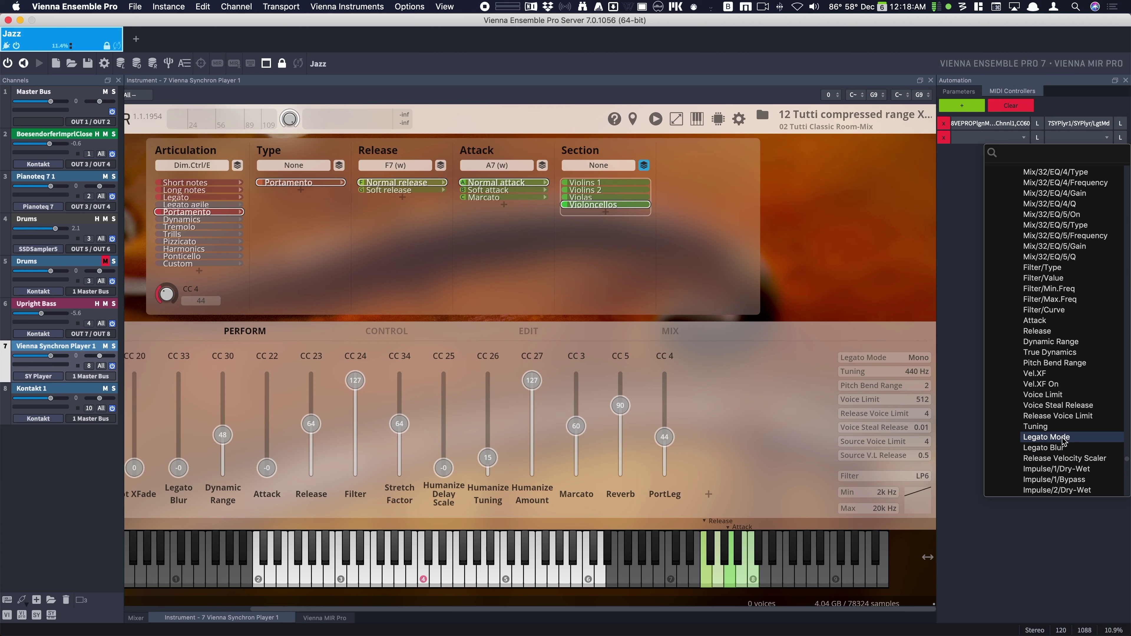
{"action": "left_click", "coordinate": [955, 451]}
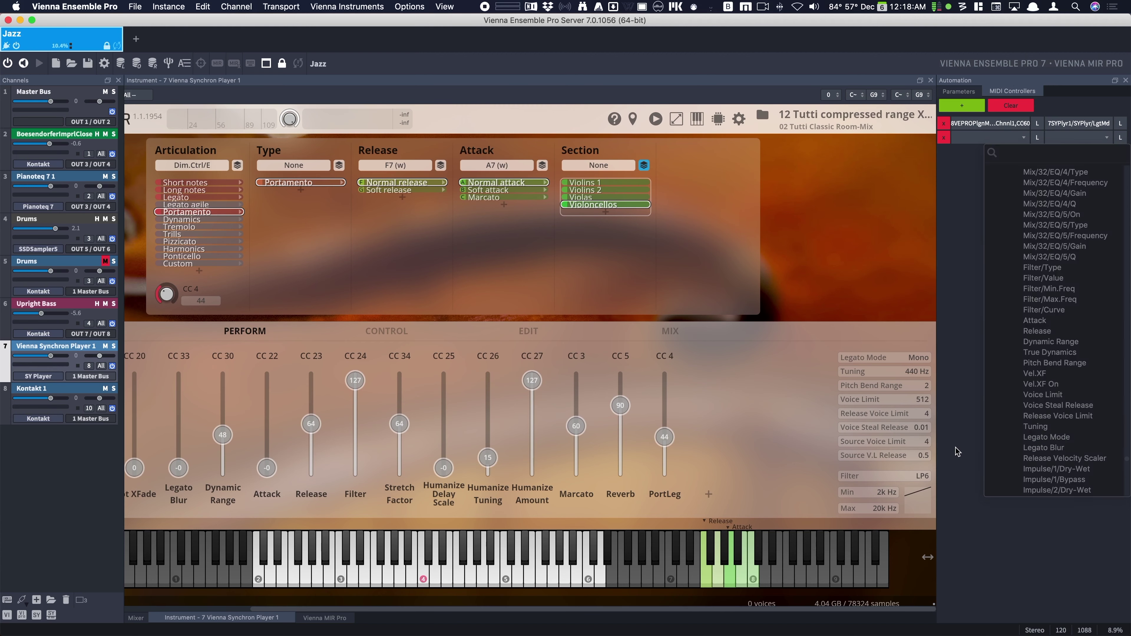
{"action": "left_click", "coordinate": [1008, 143]}
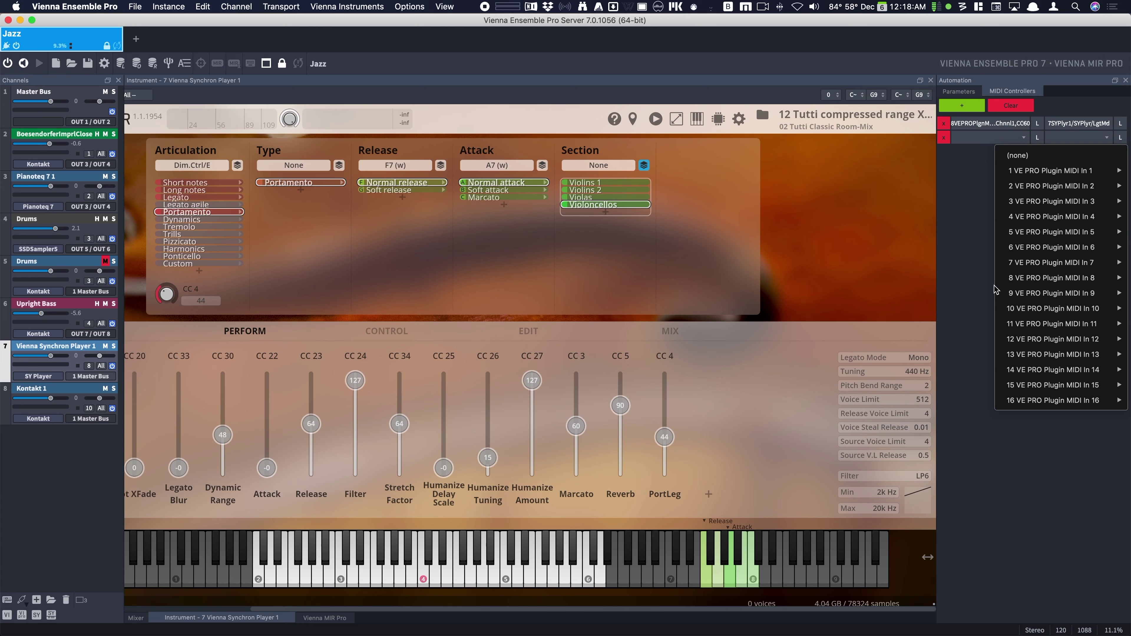
{"action": "mouse_move", "coordinate": [1026, 278]}
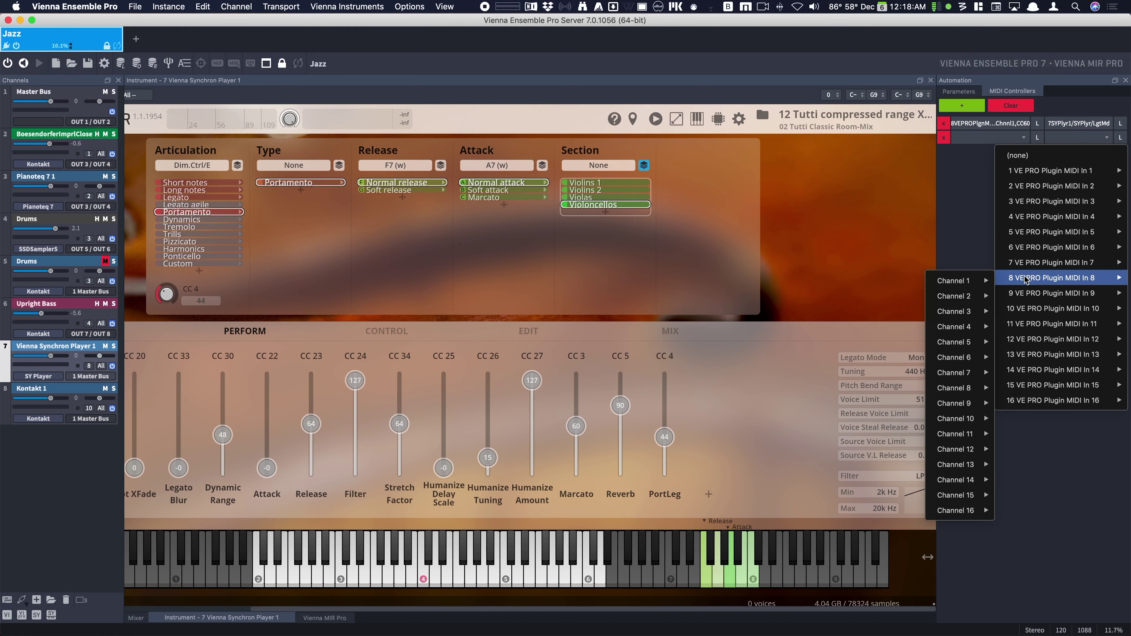
{"action": "mouse_move", "coordinate": [951, 282]}
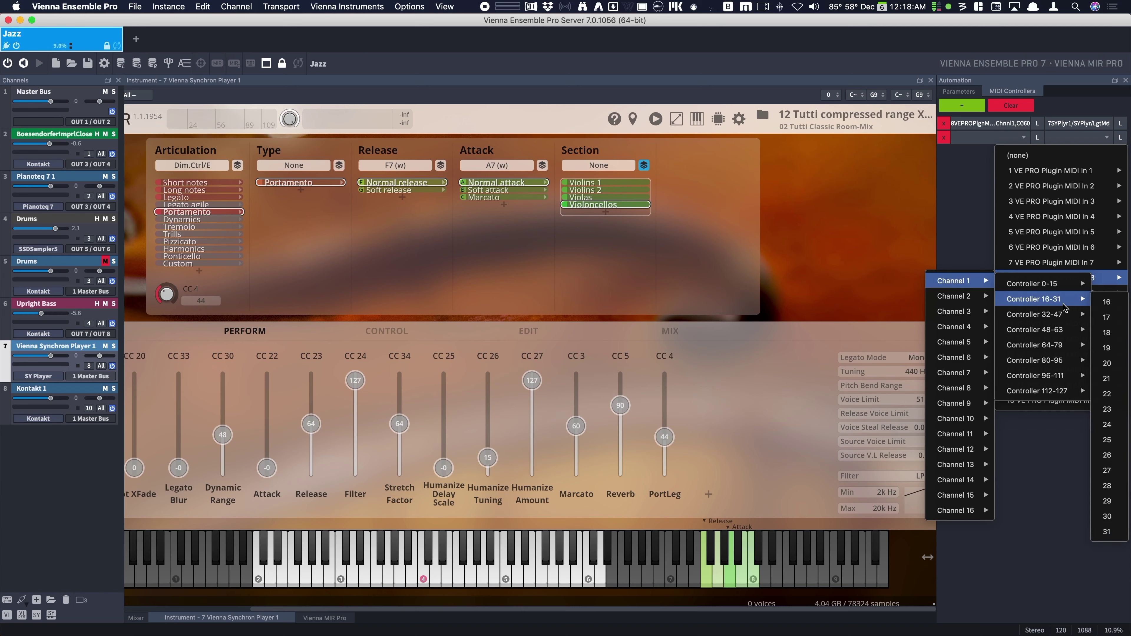
{"action": "mouse_move", "coordinate": [1068, 319]}
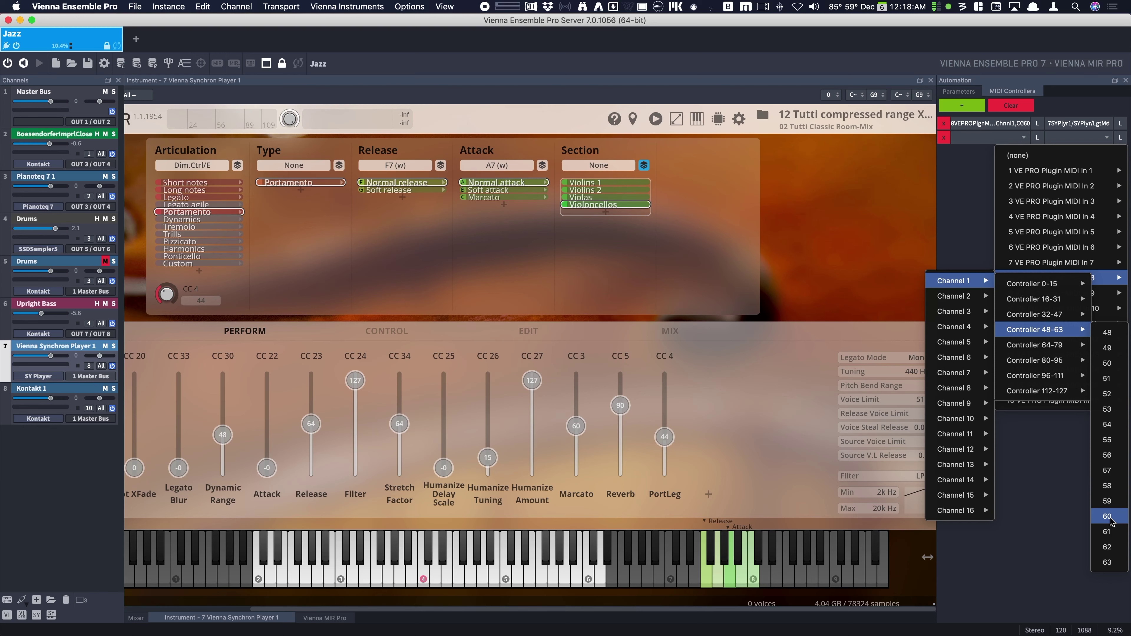
{"action": "left_click", "coordinate": [1038, 470]}
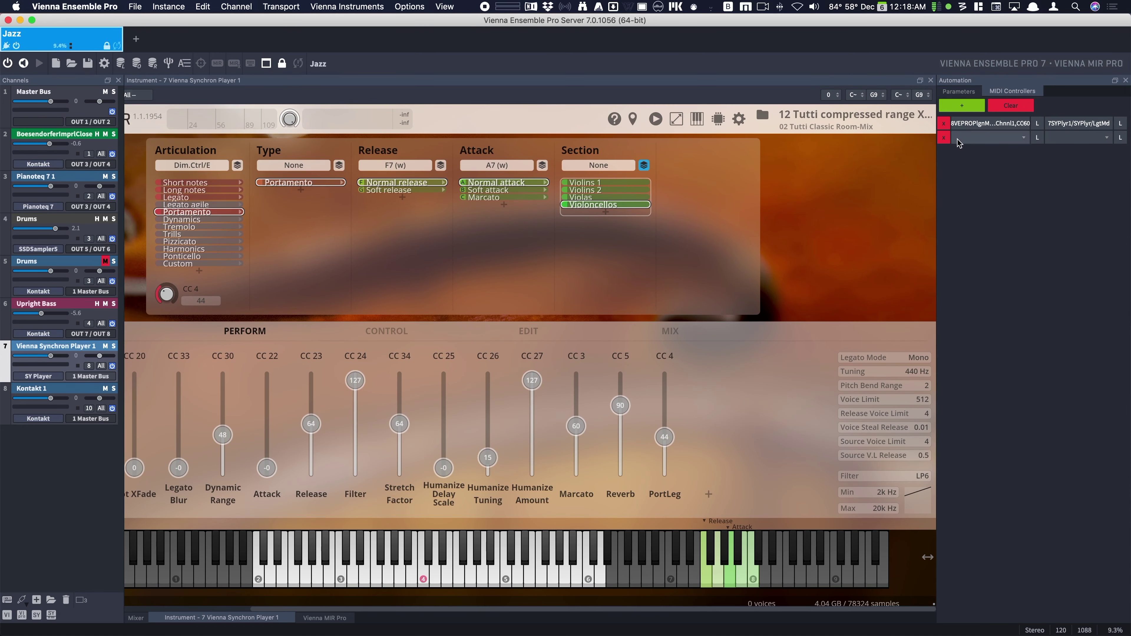
{"action": "left_click", "coordinate": [944, 138]}
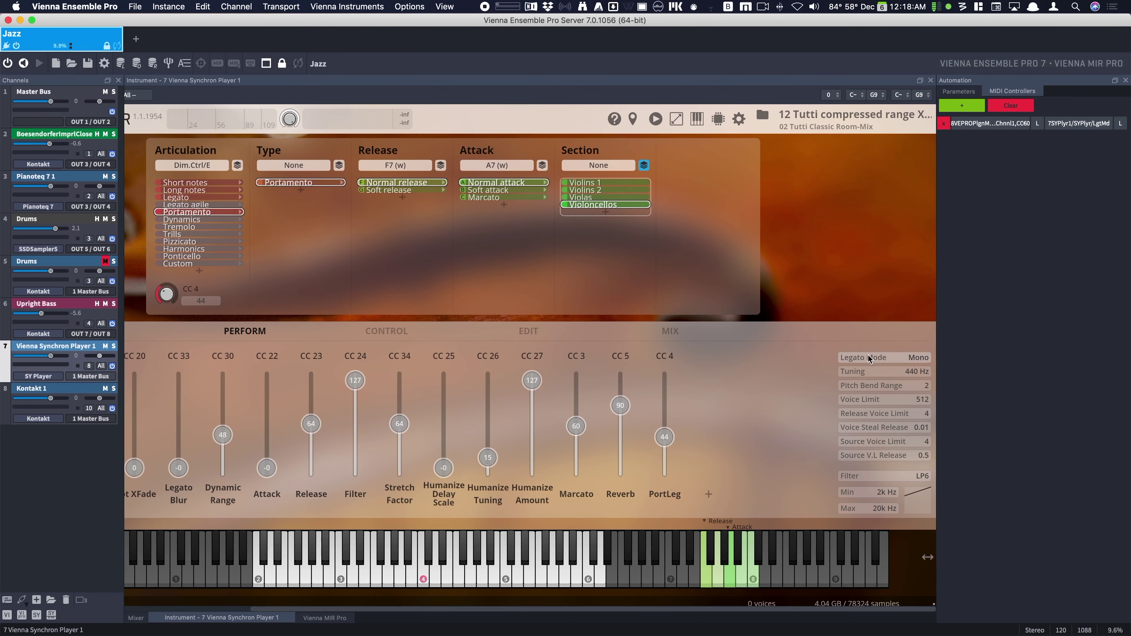
- Look over the cello phrase in Digital Performer, then switch back to Vienna Ensemble Pro
{"action": "key", "text": "super+Tab"}
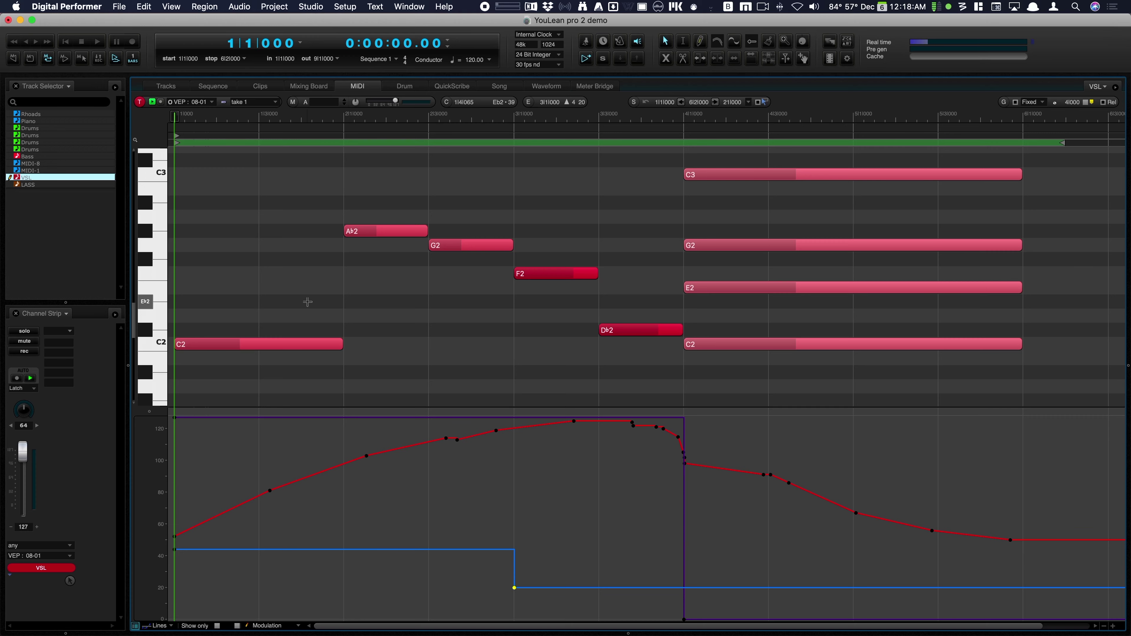
{"action": "key", "text": "super+Tab"}
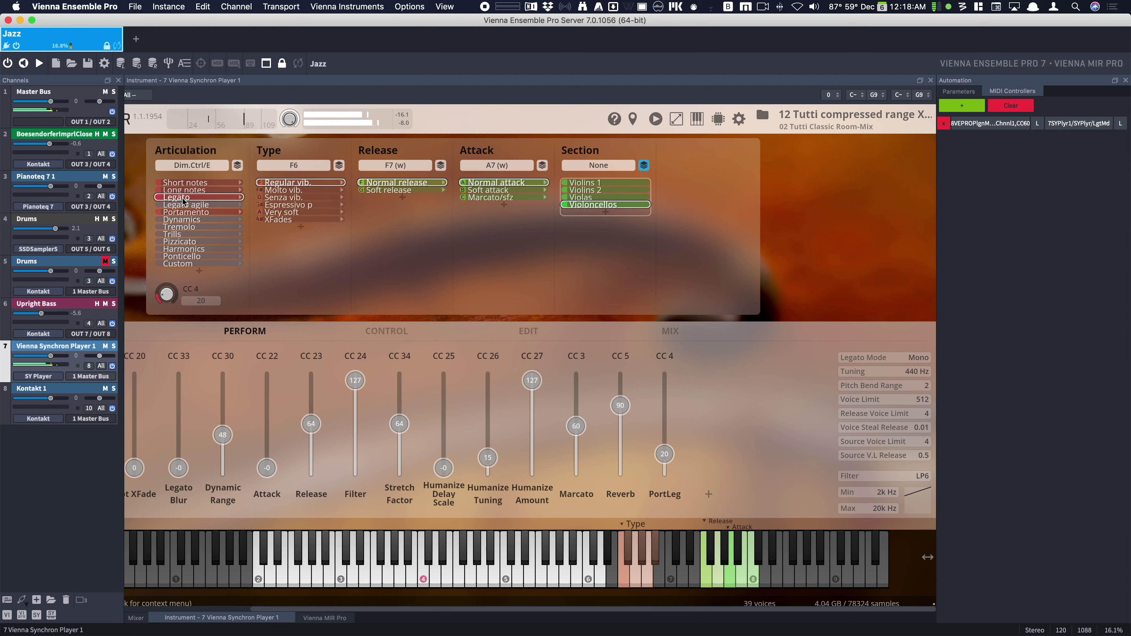
{"action": "left_click", "coordinate": [193, 211]}
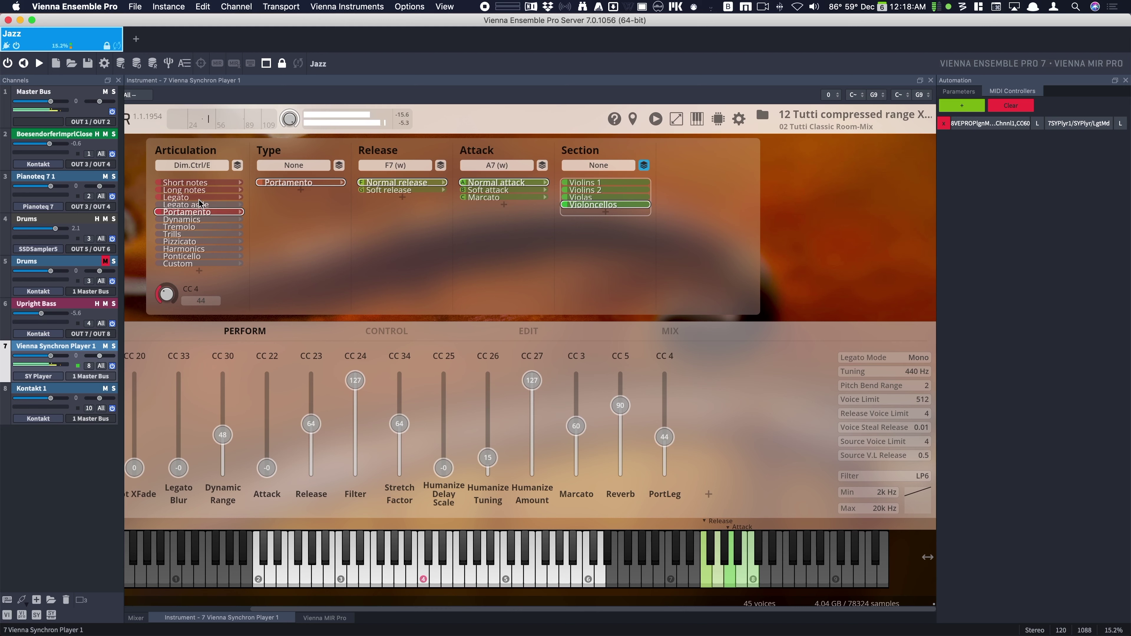
{"action": "left_click", "coordinate": [199, 199]}
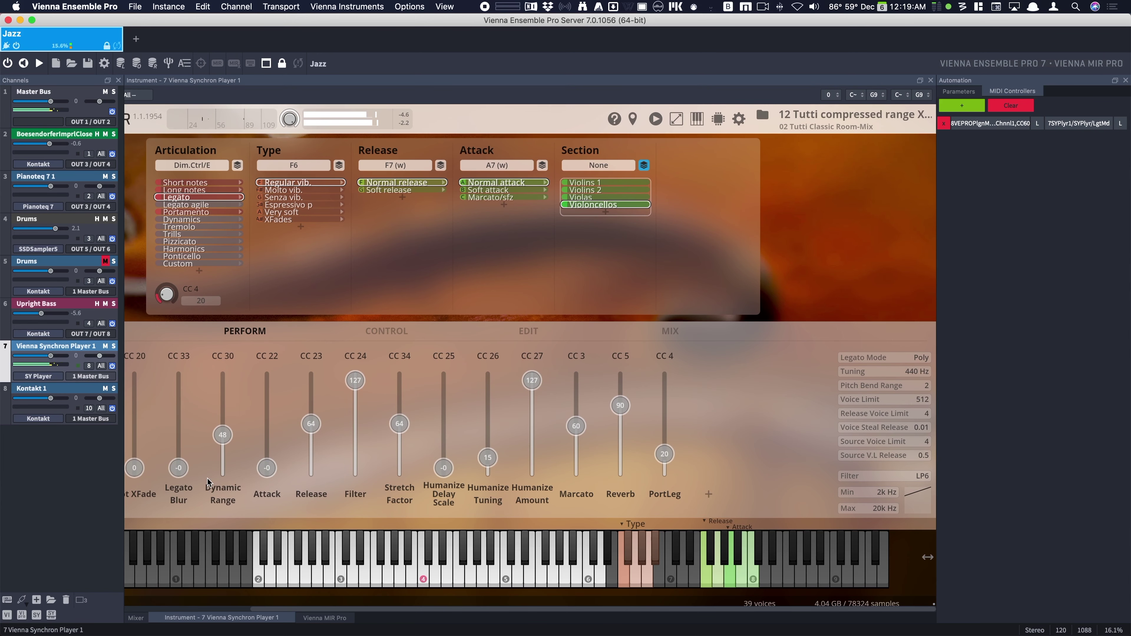
{"action": "scroll", "coordinate": [259, 479], "scroll_direction": "left", "scroll_amount": 5}
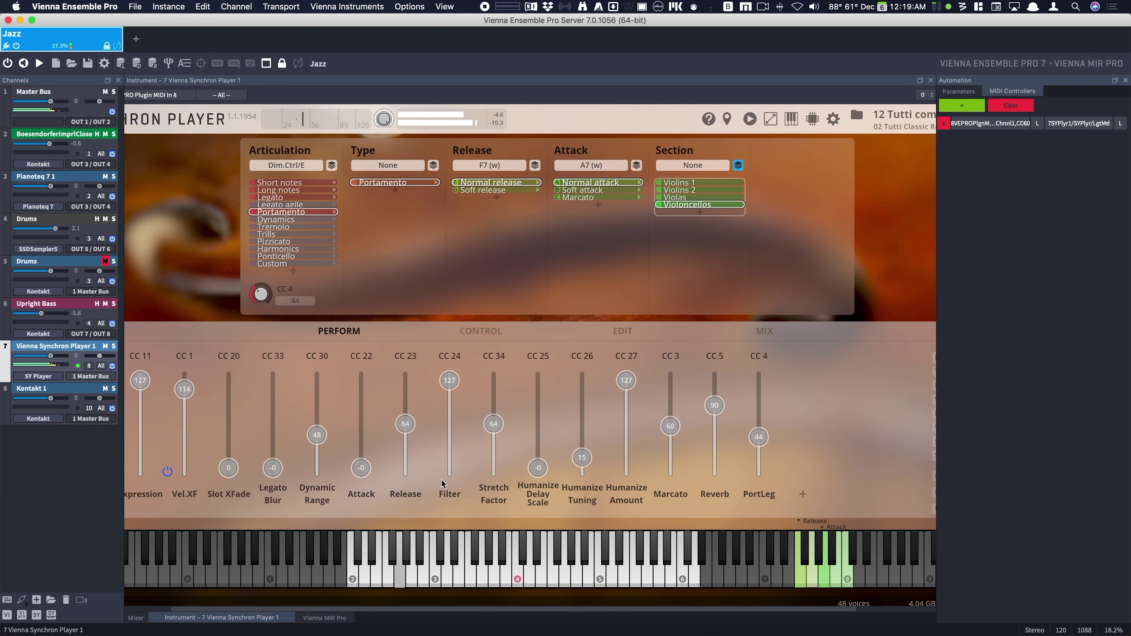
{"action": "scroll", "coordinate": [445, 472], "scroll_direction": "right", "scroll_amount": 5}
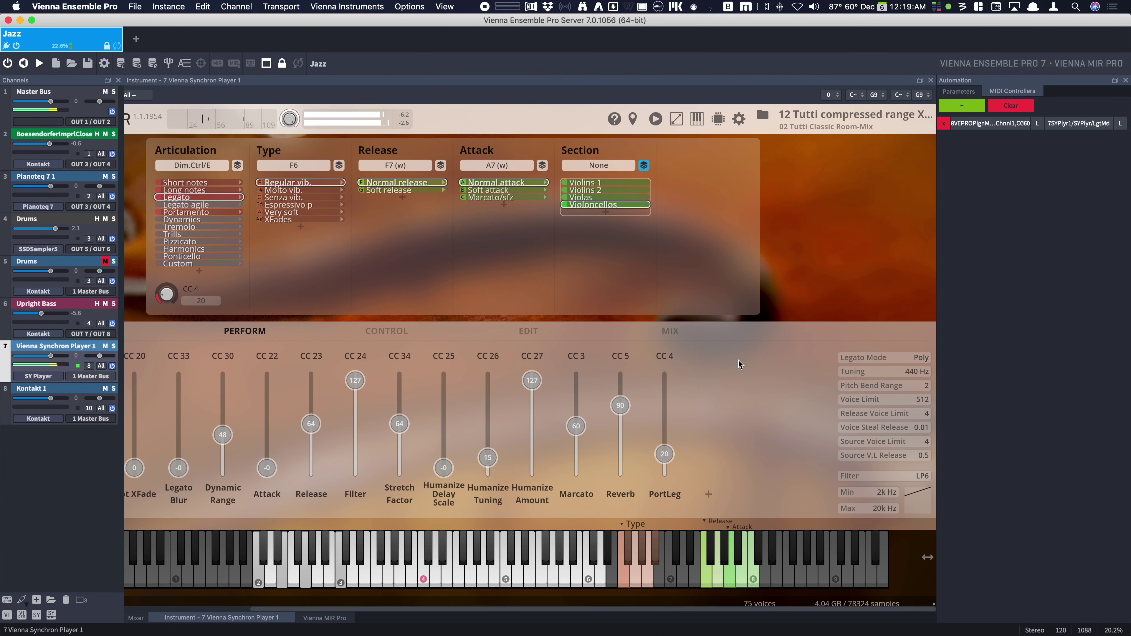
- Switch to Digital Performer and stop playback, returning the counter to 1|1|000
{"action": "key", "text": "super+Tab"}
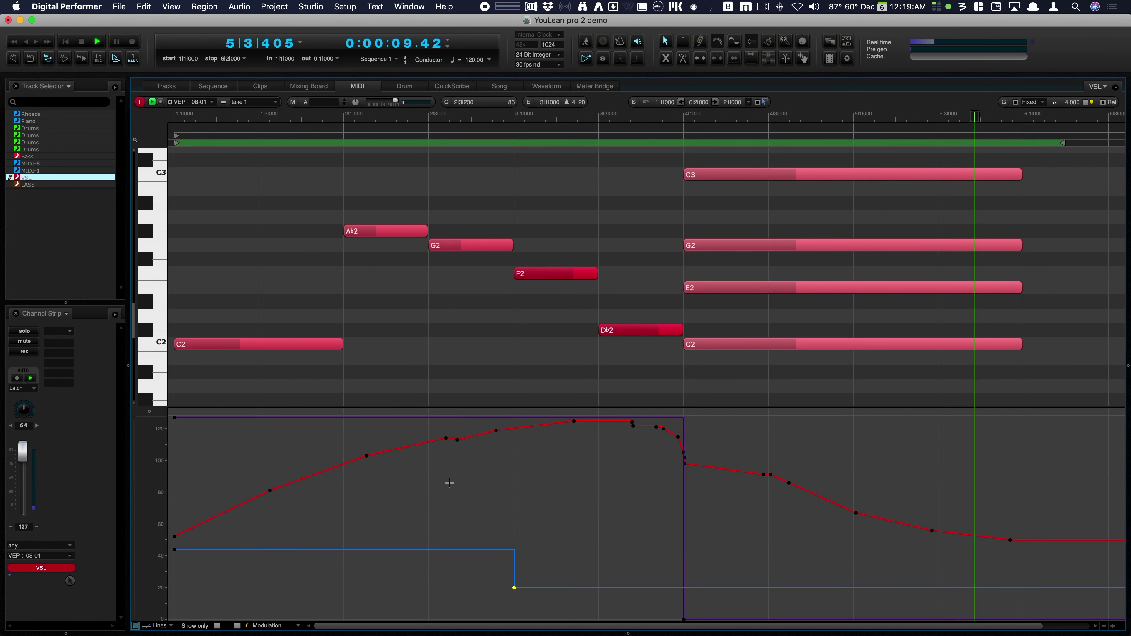
{"action": "key", "text": "space"}
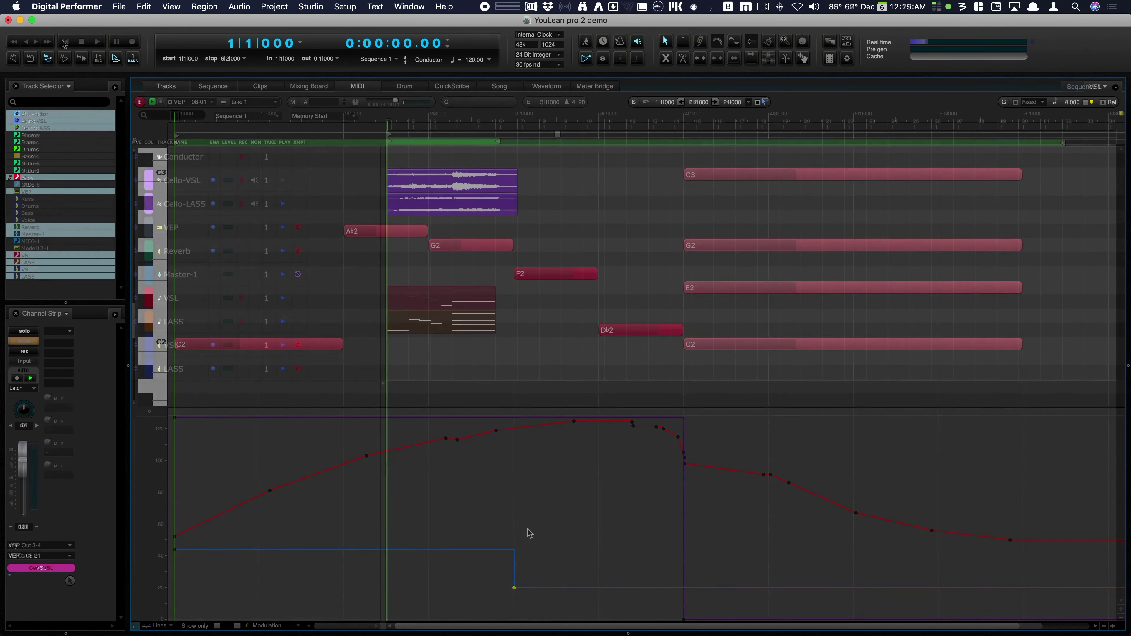